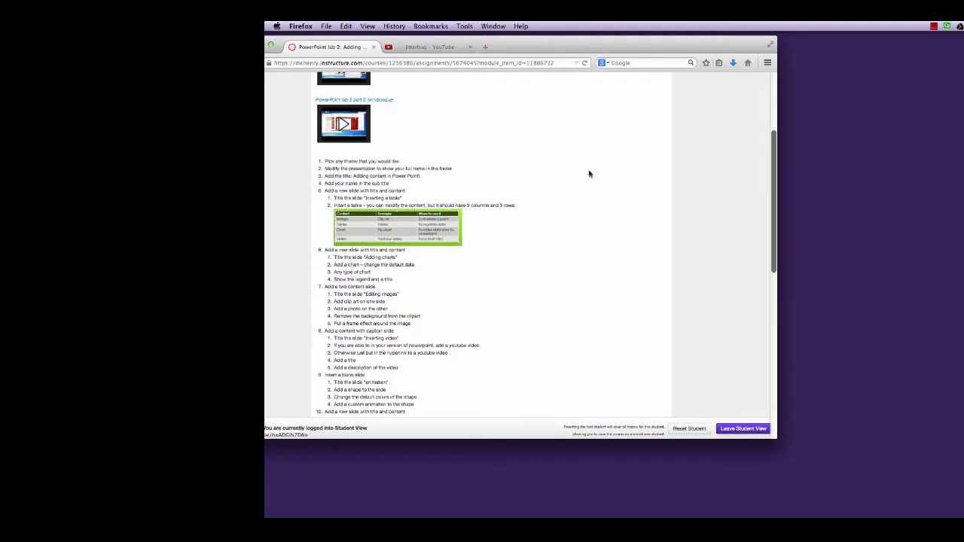
- Scroll the Canvas assignment page down to show steps 10–13 and the grading rubric
scroll(589, 174, "down", 3)
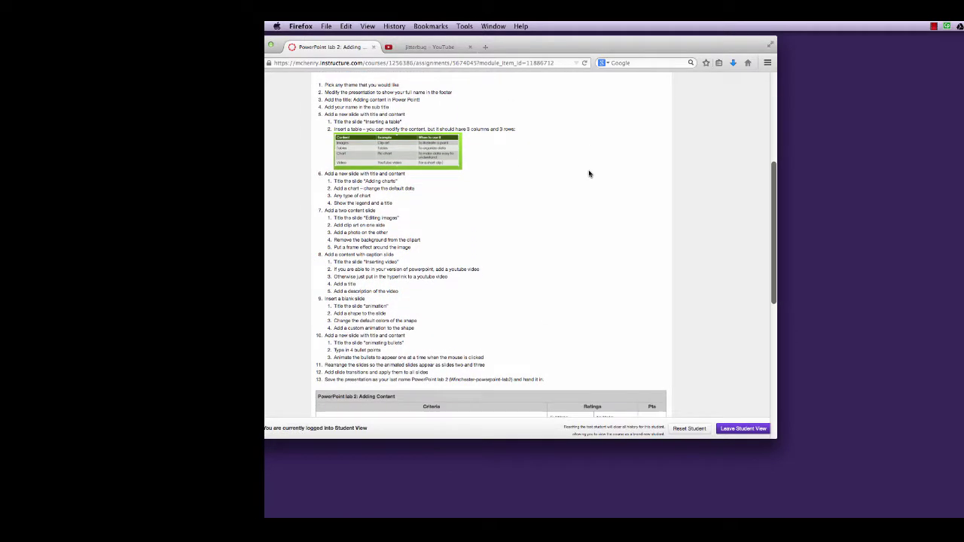
- Launch PowerPoint and create a new Black Tie presentation, leaving its colour scheme unchanged
mouse_move(267, 141)
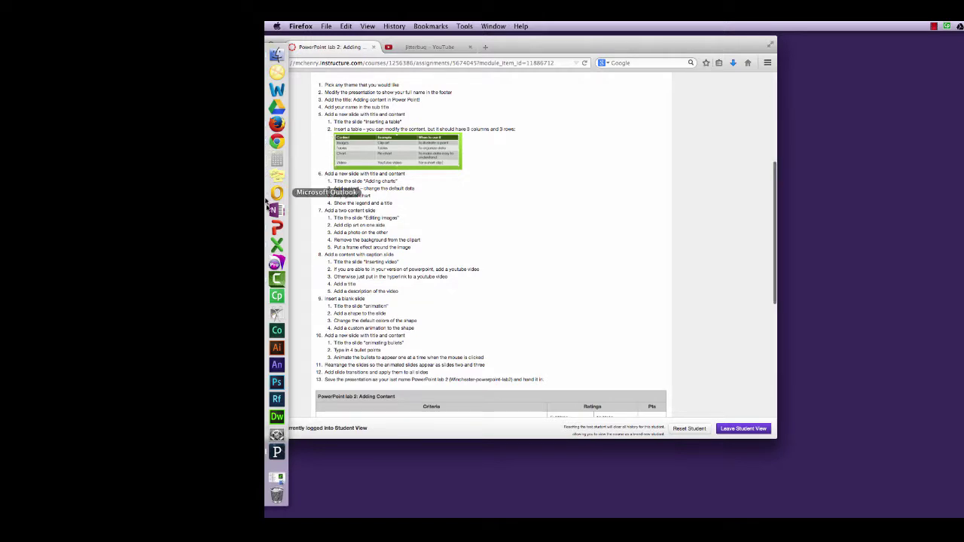
left_click(277, 227)
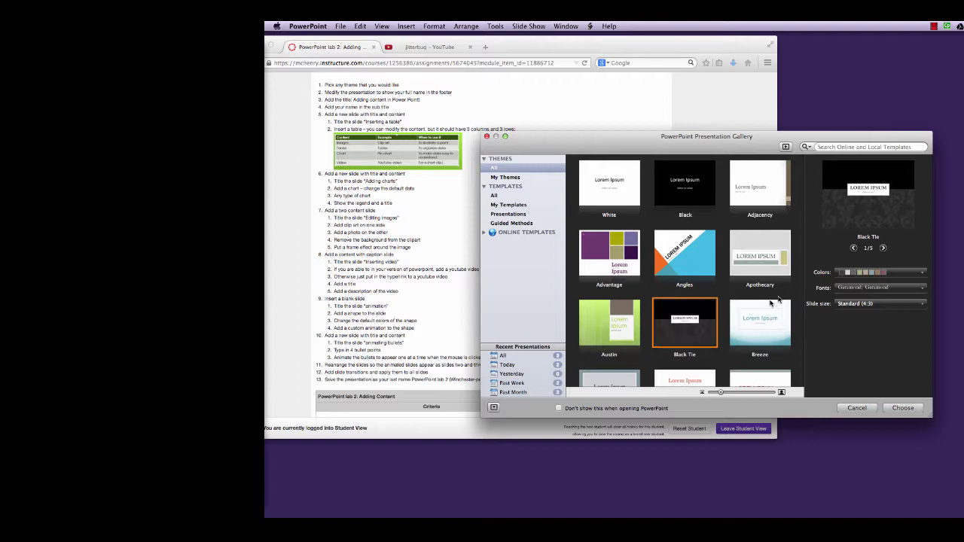
left_click(847, 273)
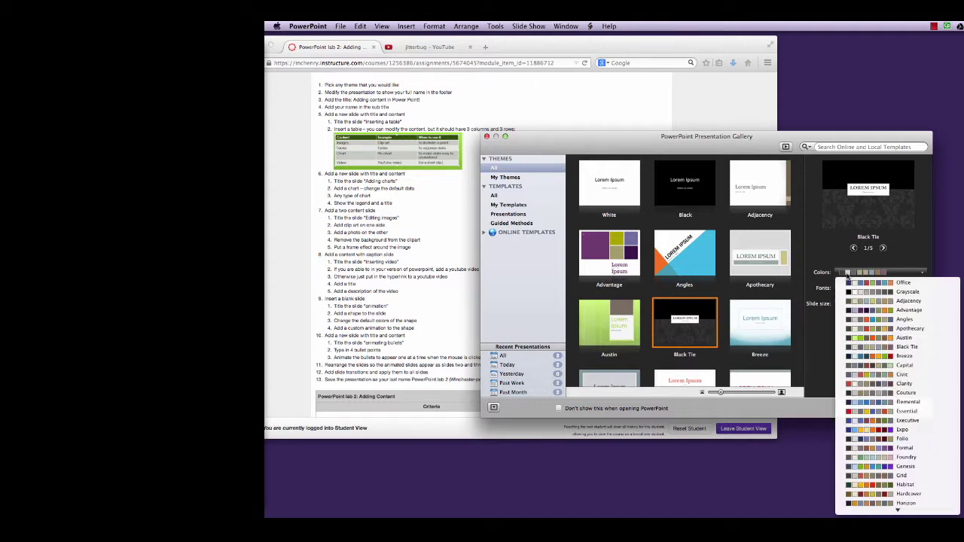
left_click(816, 346)
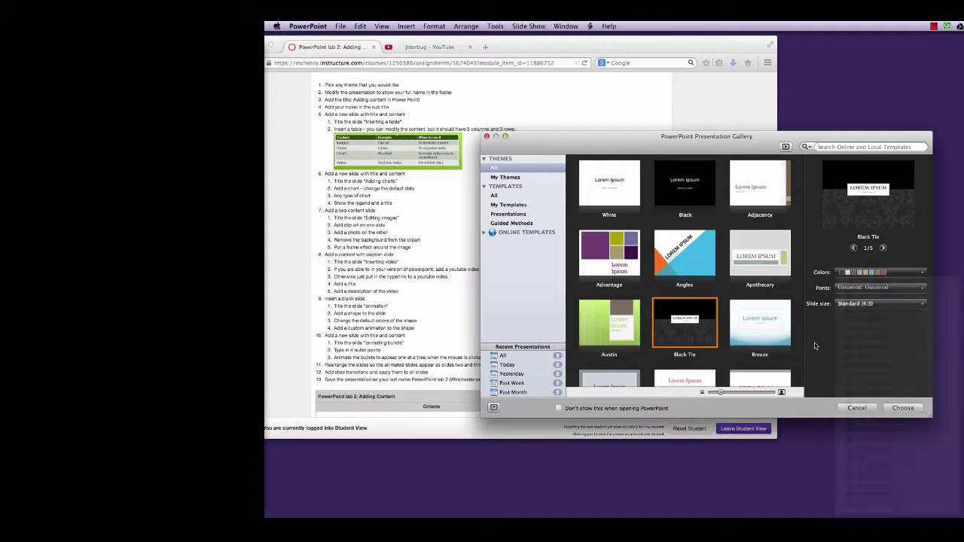
left_click(902, 408)
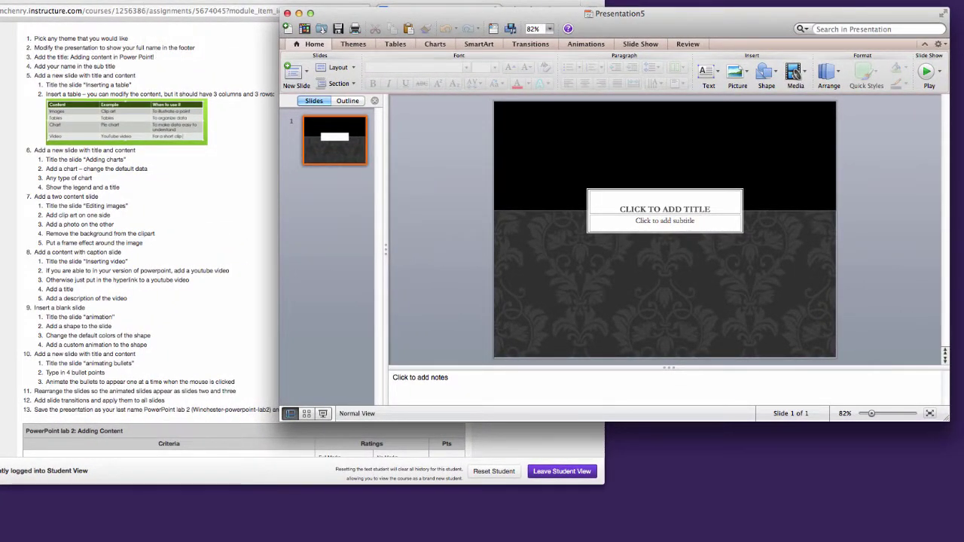
- Apply a footer with the author's full name to all slides, hidden on the title slide
left_click(140, 0)
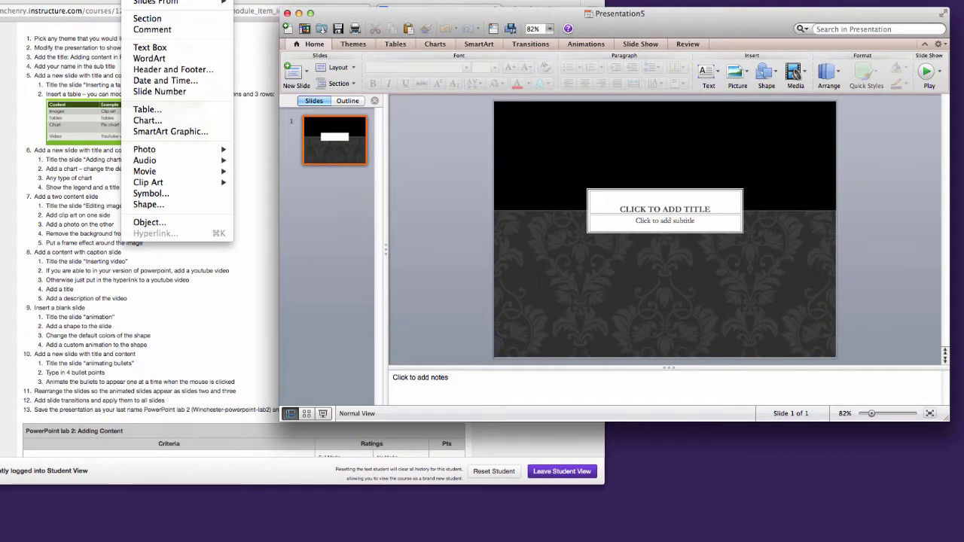
left_click(176, 73)
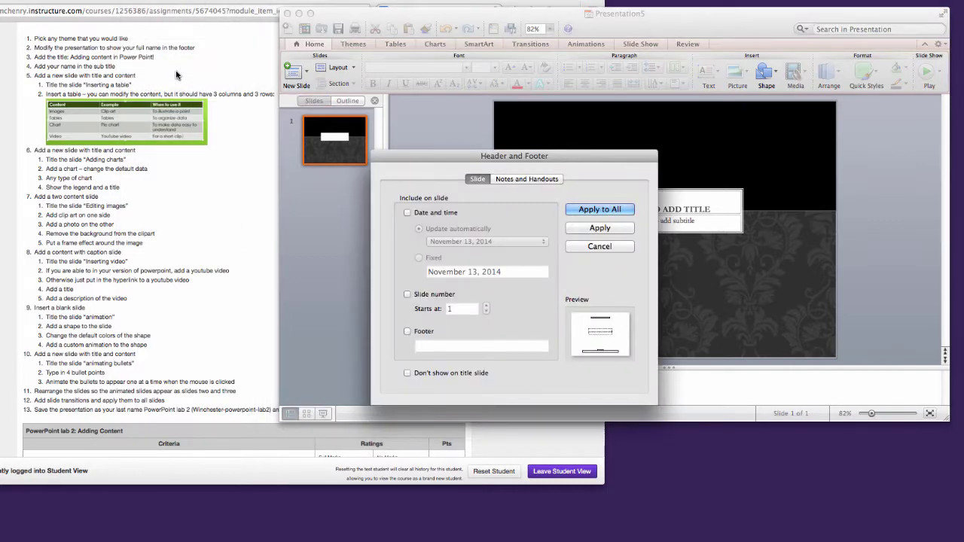
left_click(407, 331)
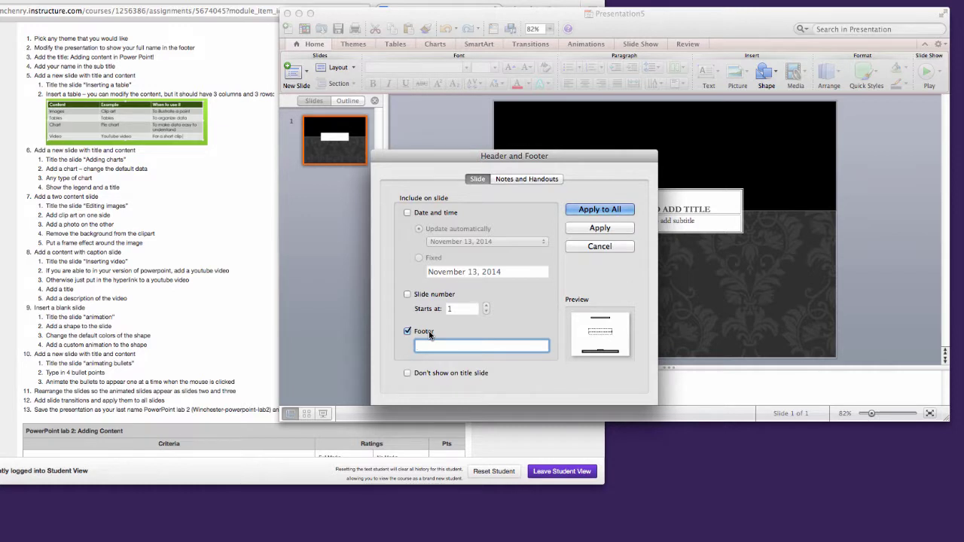
type("Meri Winchester")
left_click(407, 374)
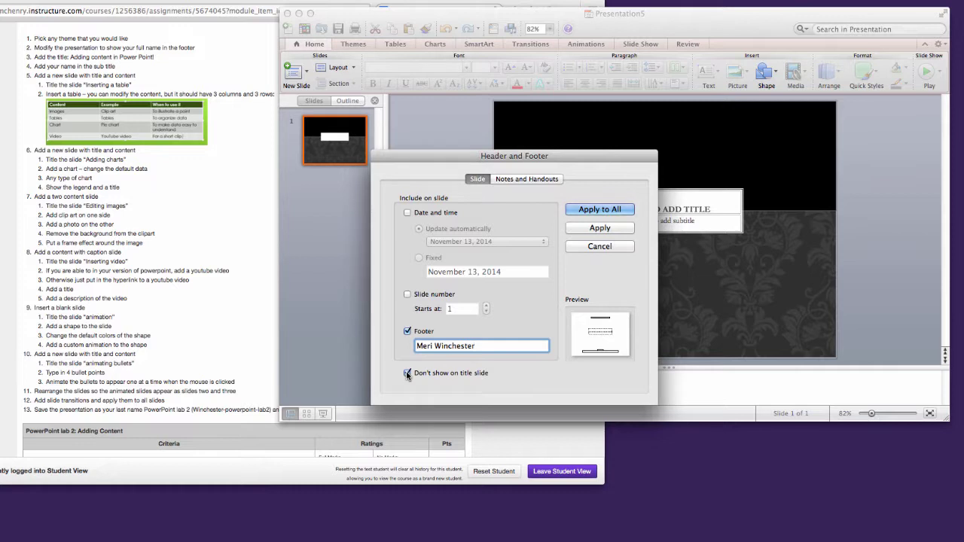
left_click(589, 212)
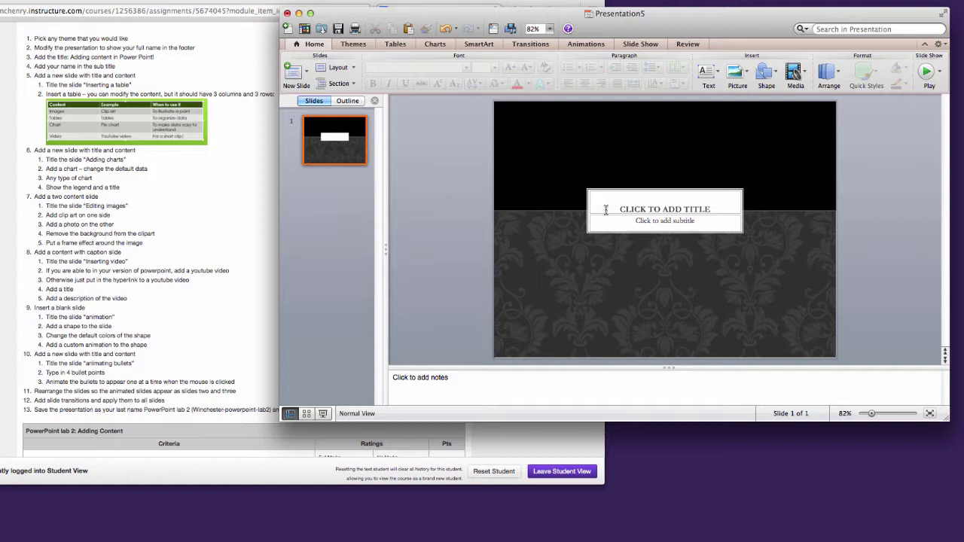
- Title slide 1 'Adding content in Power Point' and enter the author's full name as its subtitle
left_click(606, 210)
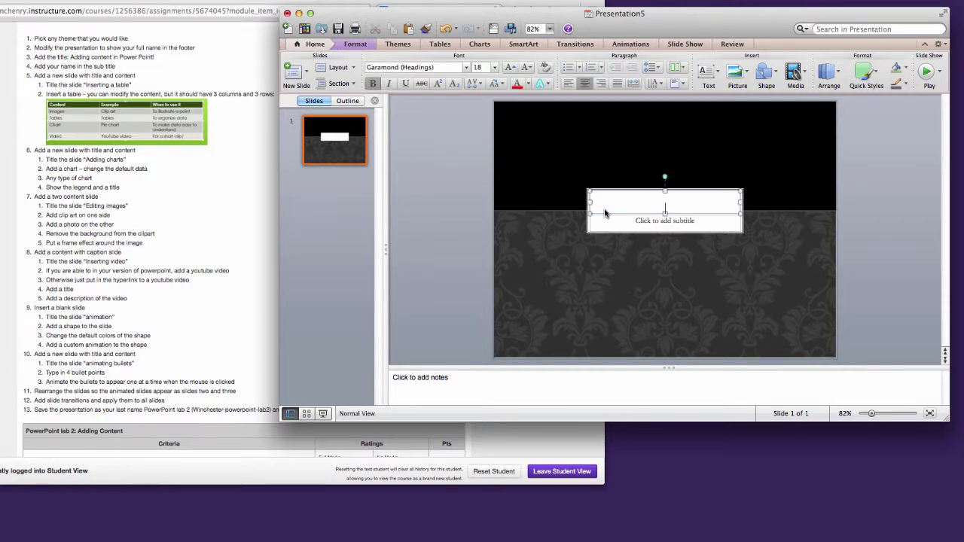
type("Adding content in Power Point")
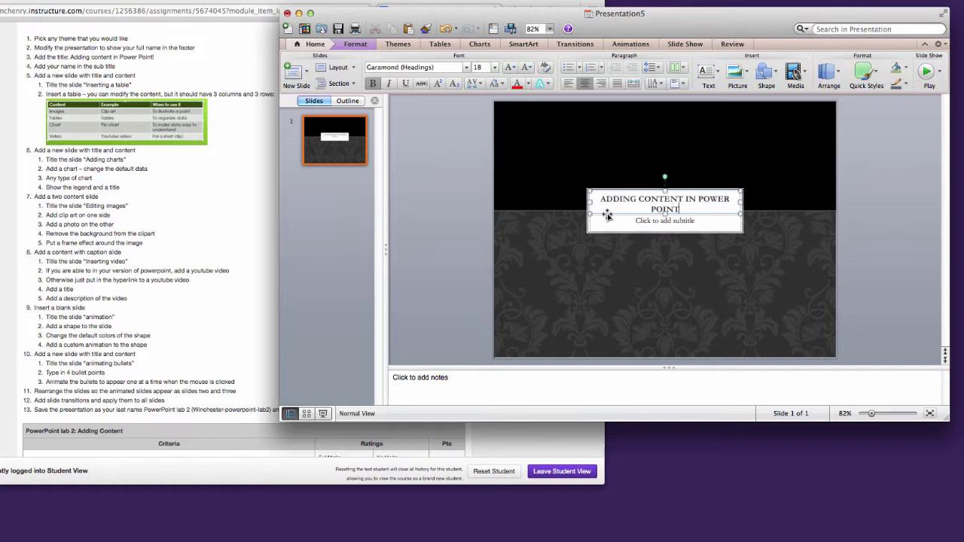
left_click(635, 223)
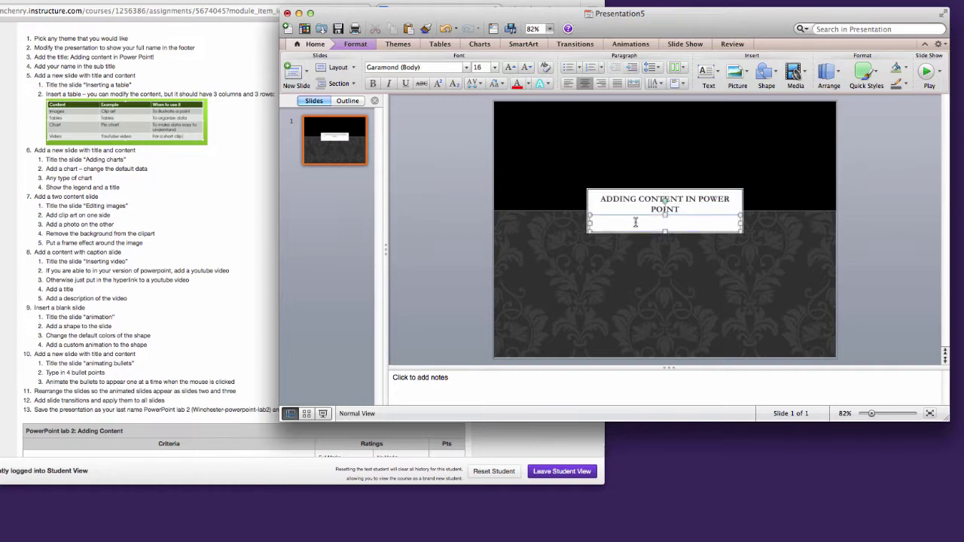
type("Meri Winchester")
- Add a Title and Content slide titled 'INSERTING A TABLE'
left_click(309, 75)
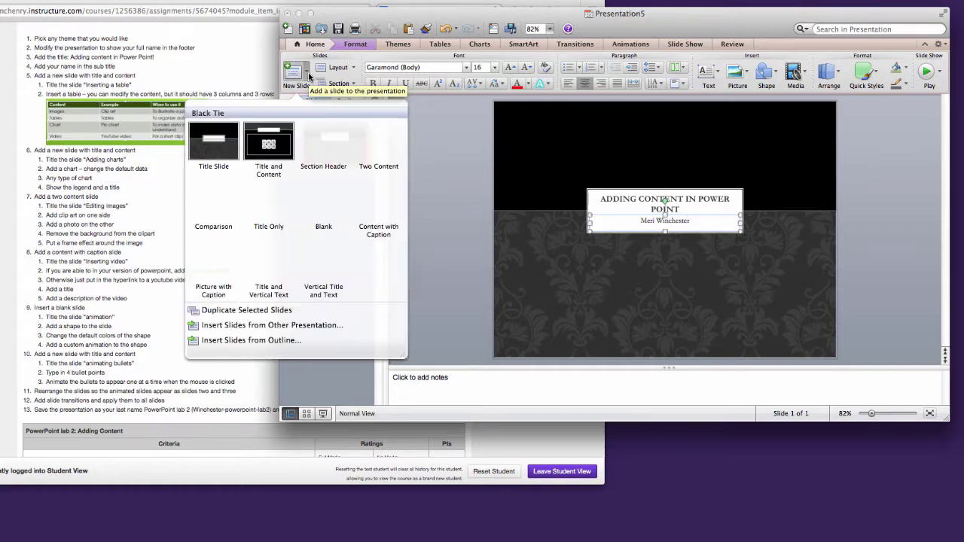
left_click(284, 143)
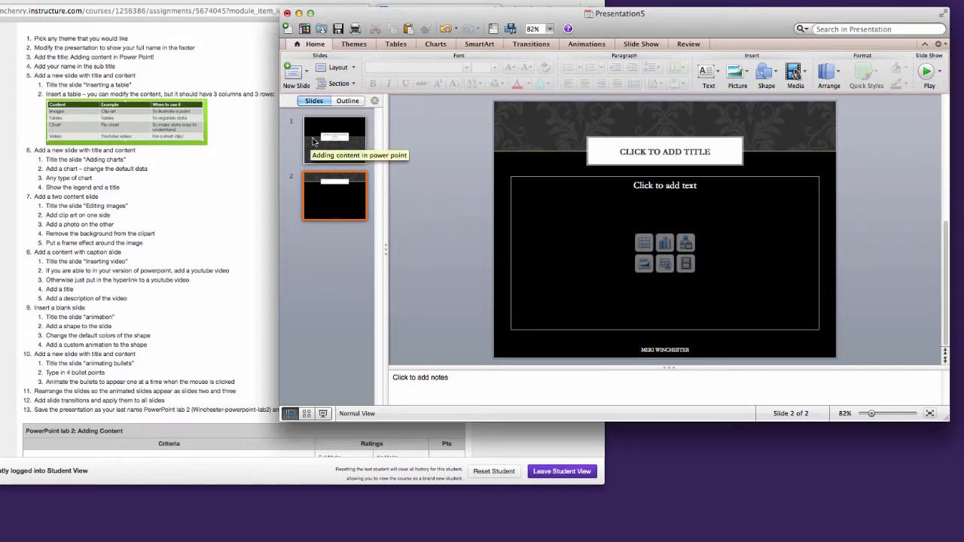
left_click(629, 155)
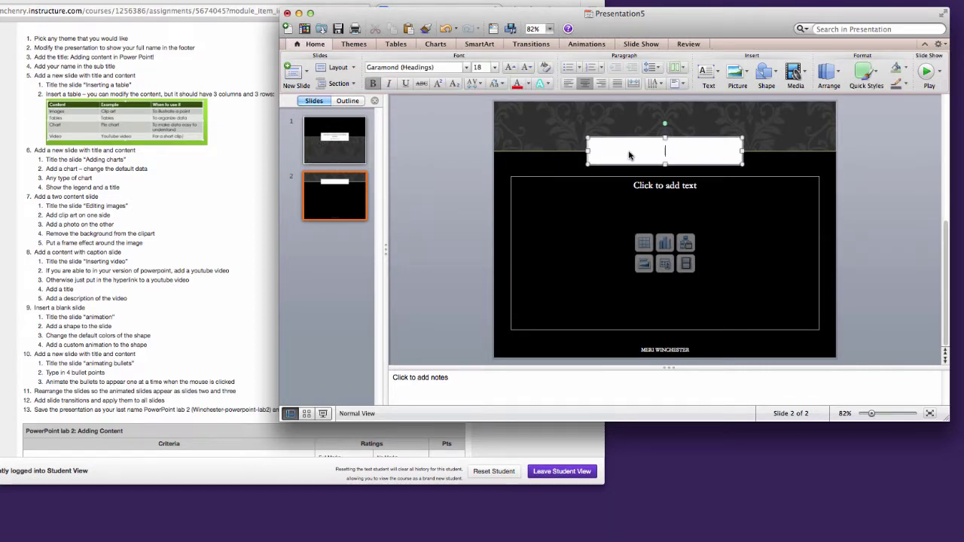
type("INSER")
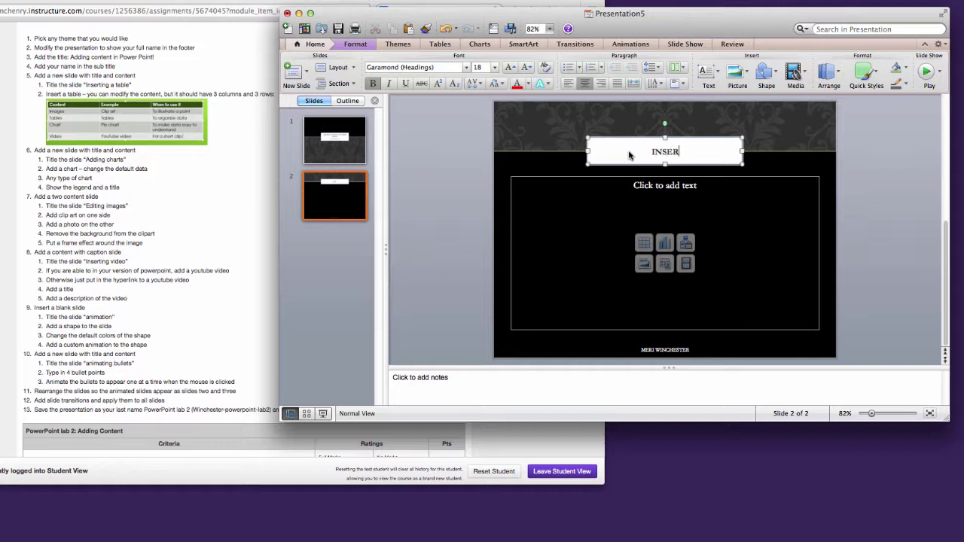
type("TING A TABLE")
- Insert a three-column table into the slide's content area
left_click(644, 244)
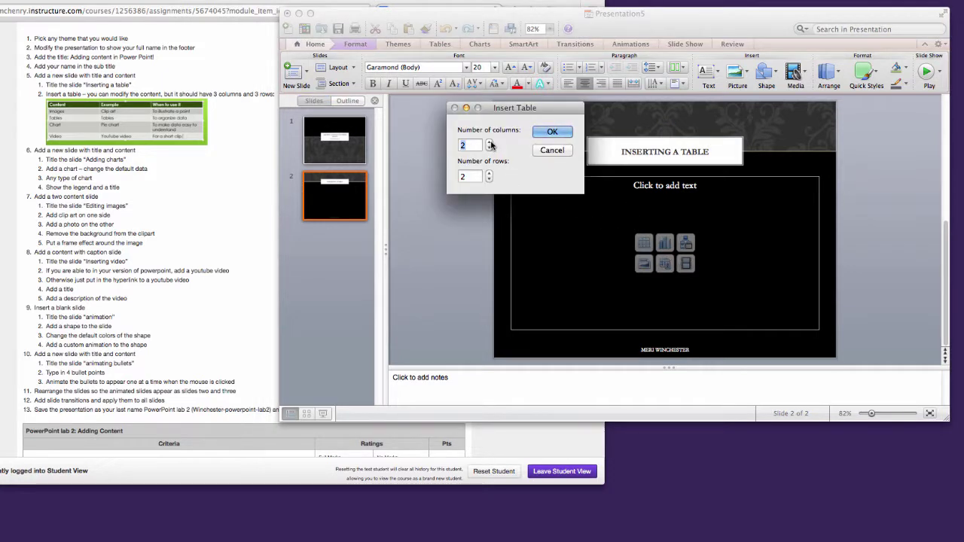
left_click(488, 142)
left_click(549, 133)
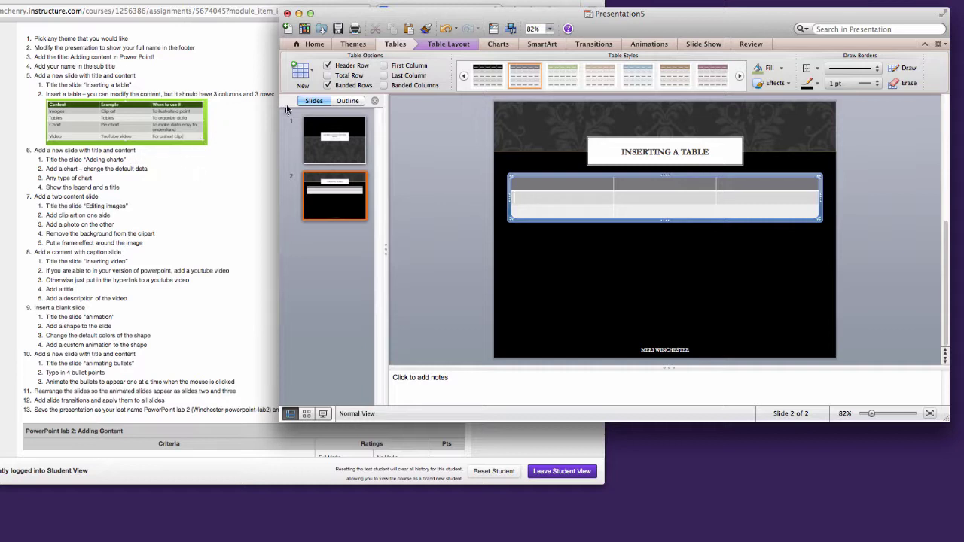
- Add a third Title and Content slide titled 'Adding charts'
left_click(316, 44)
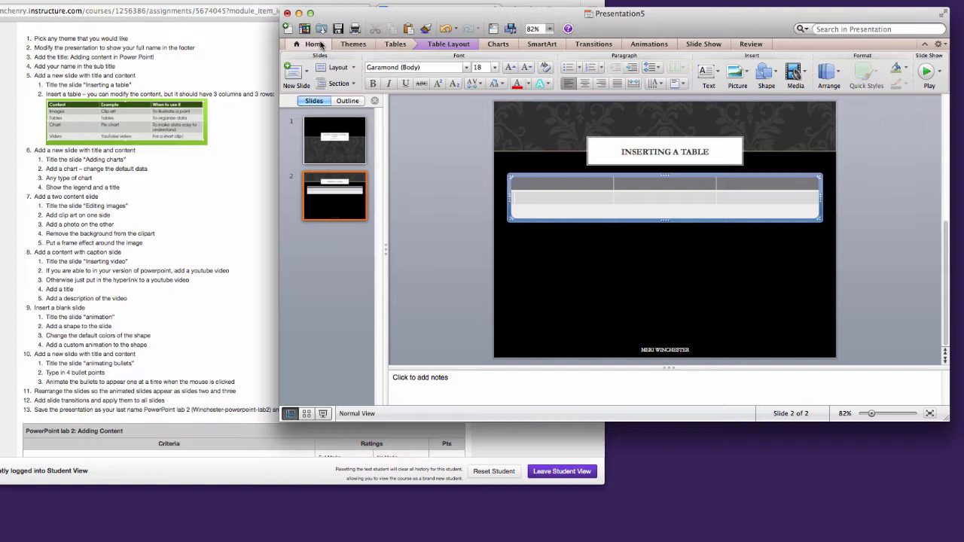
left_click(306, 79)
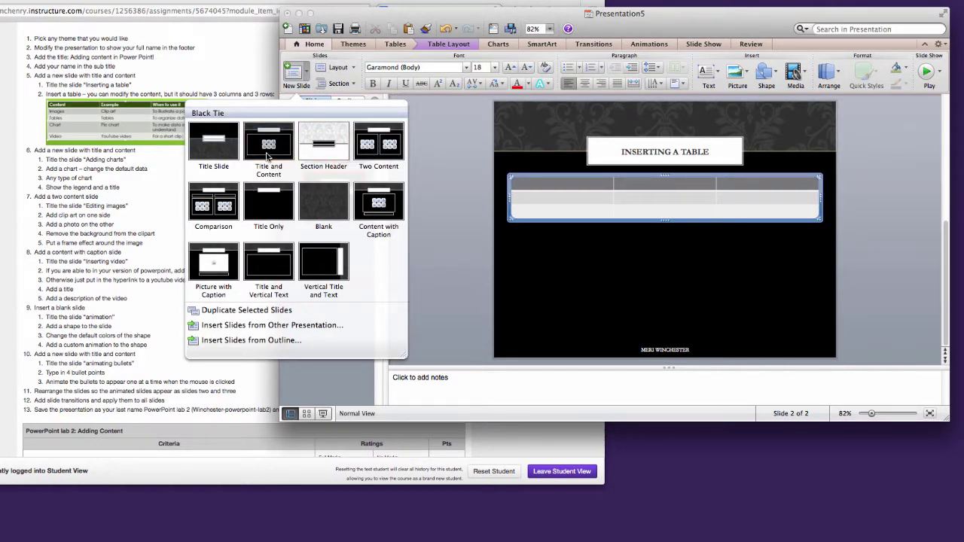
left_click(269, 147)
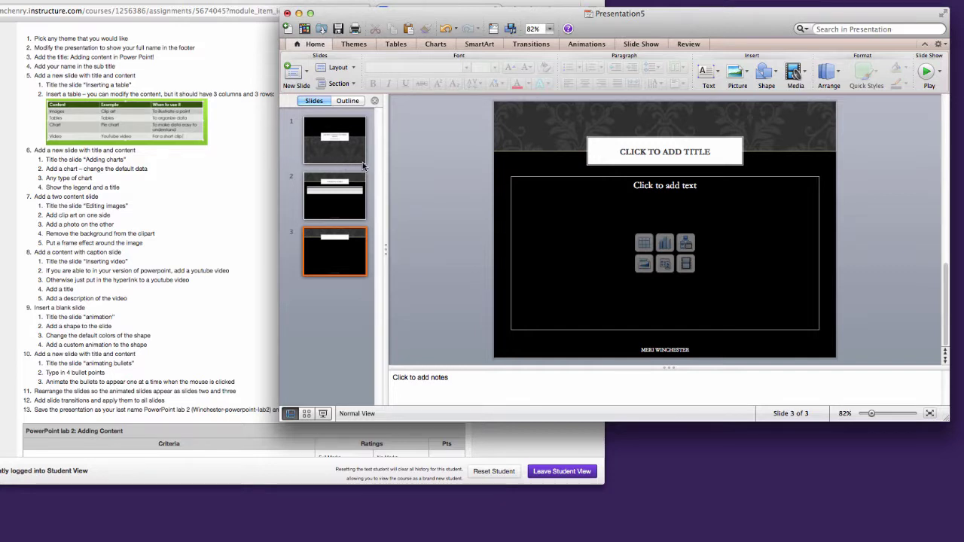
left_click(671, 155)
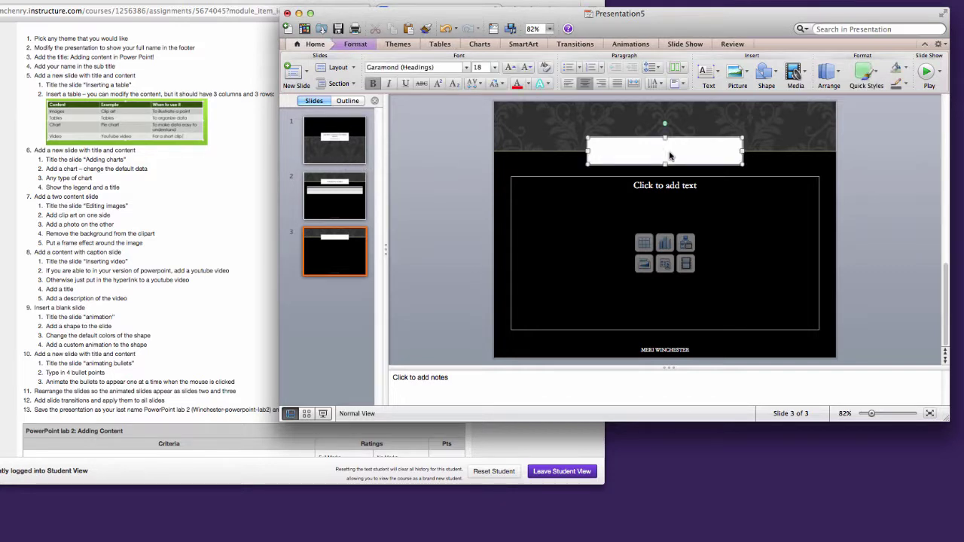
type("Adding charts")
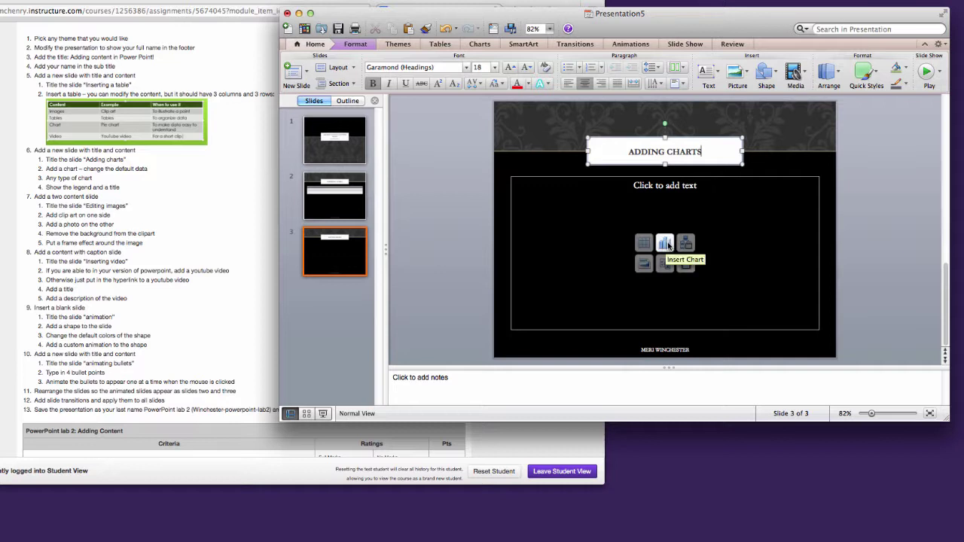
- Insert a plain 2-D pie chart into slide 3's content area
left_click(665, 244)
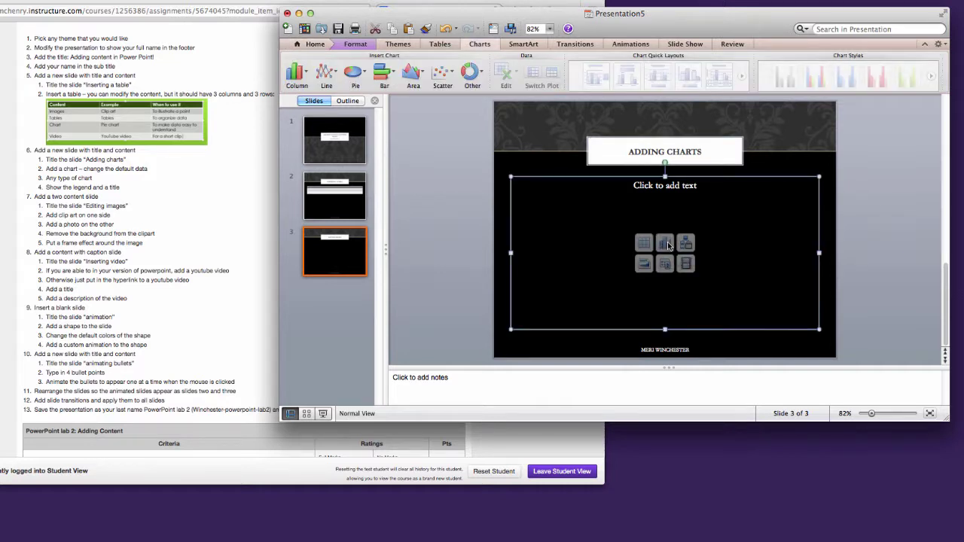
left_click(365, 79)
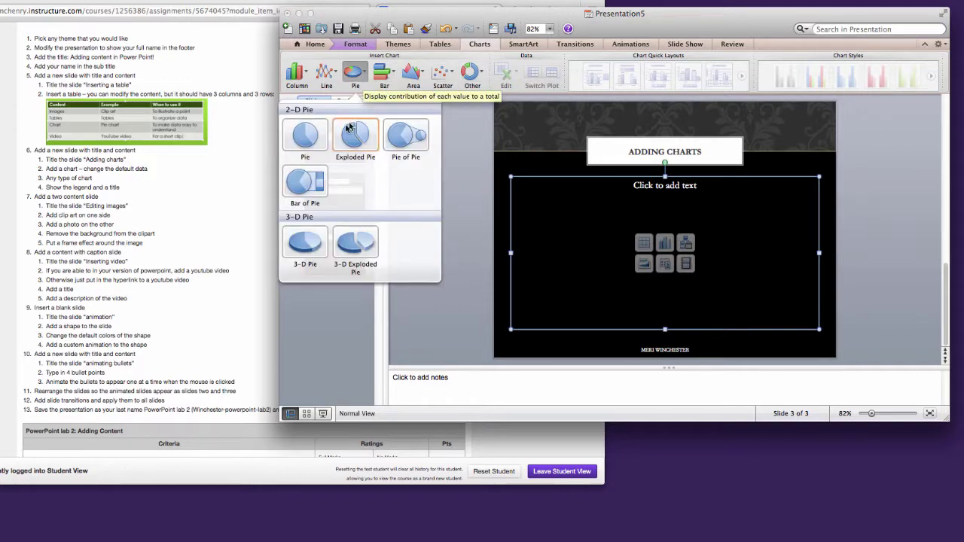
left_click(319, 142)
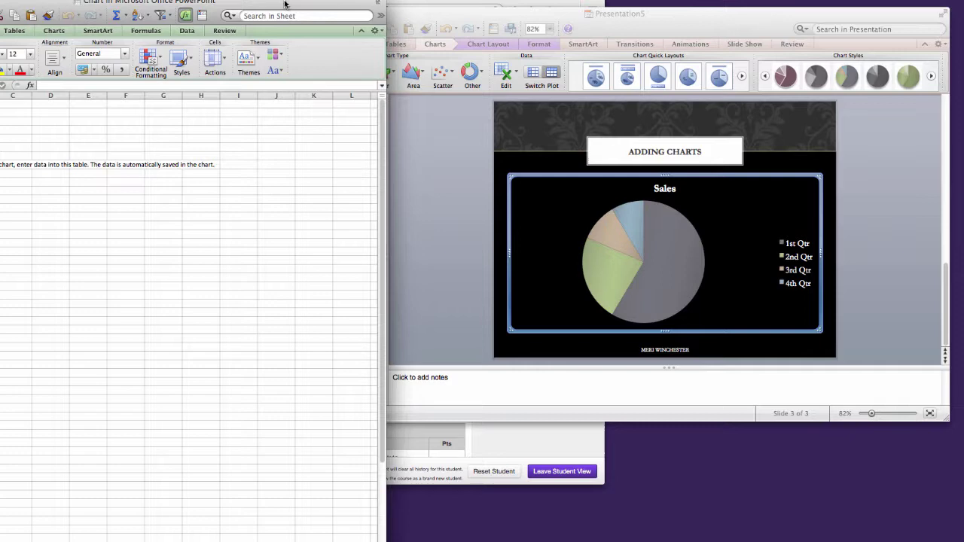
- Change the 3rd Qtr sales value in cell B4 from 1.4 to 10.4
left_click_drag(285, 4, 397, 5)
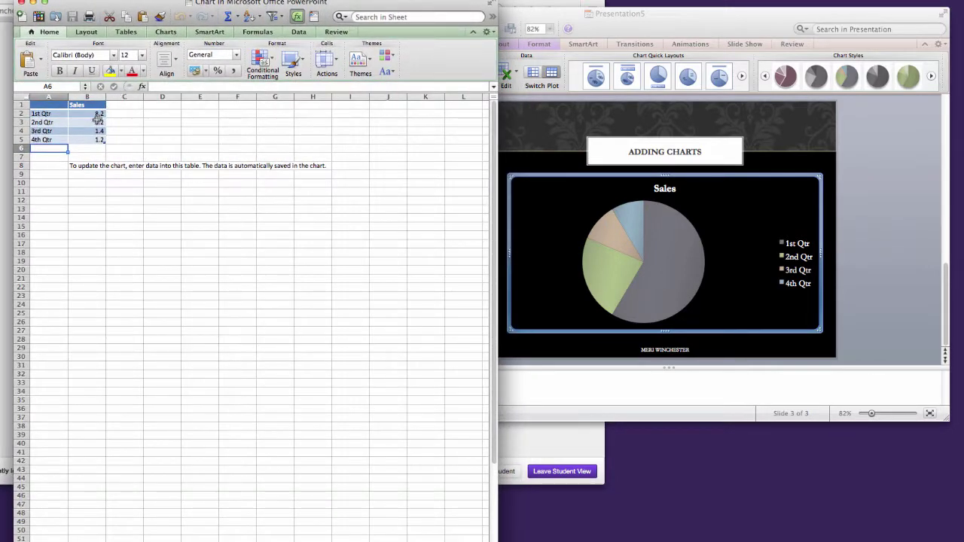
left_click(98, 131)
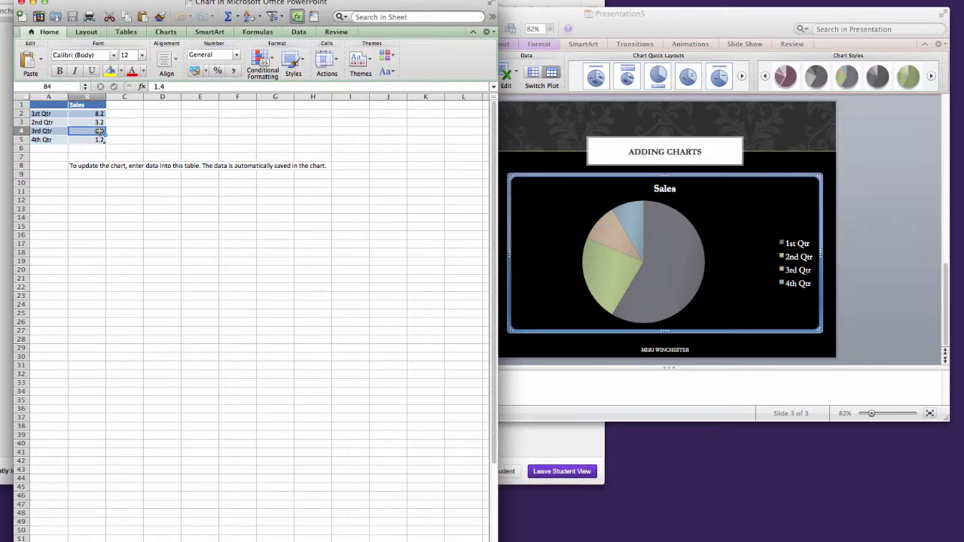
double_click(98, 131)
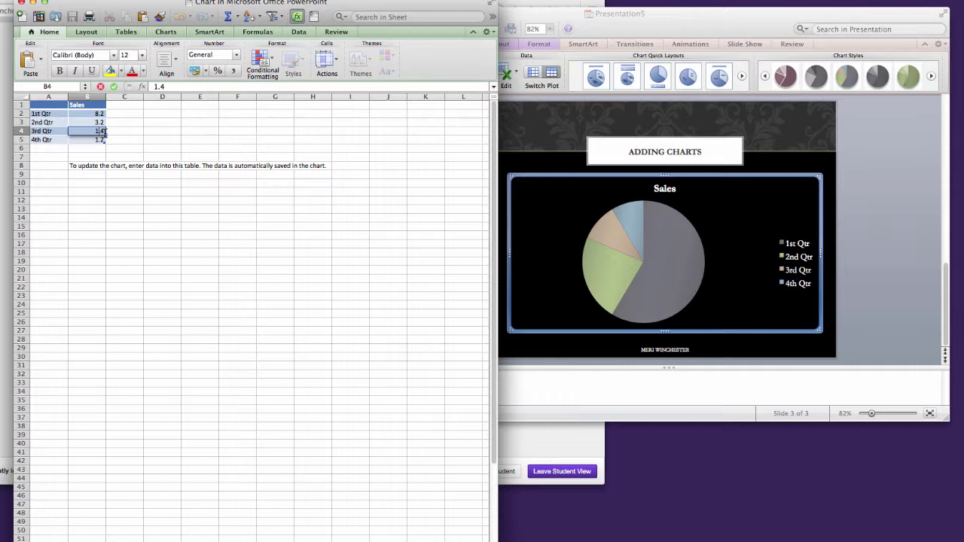
key("BackSpace")
type("10")
left_click(149, 140)
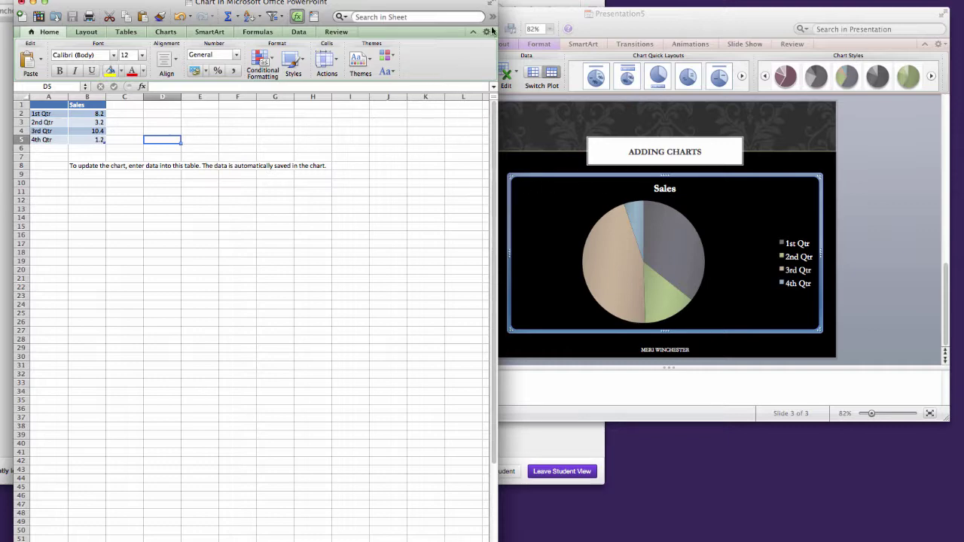
- Close the chart data sheet and browse the Chart Layout element list, selecting Chart Title
left_click(21, 4)
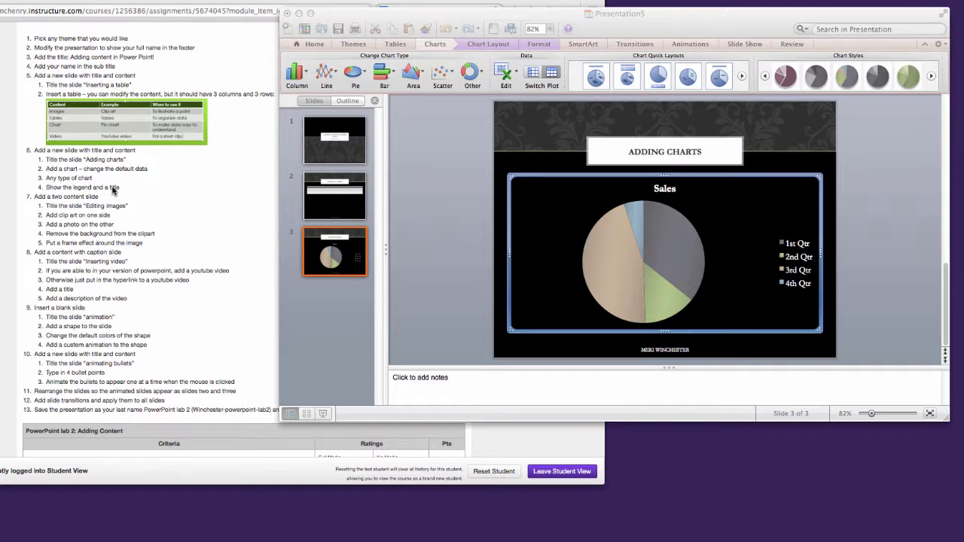
left_click(478, 48)
left_click(478, 48)
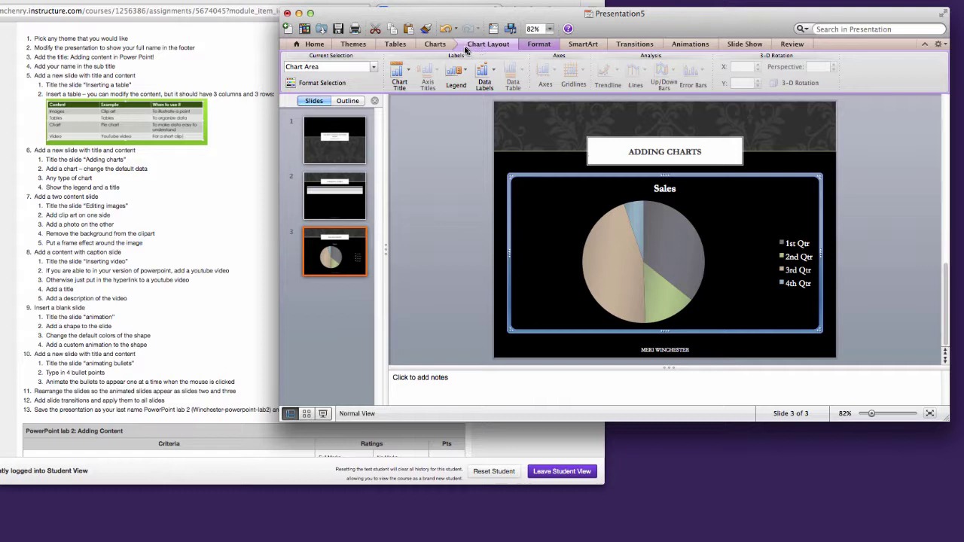
left_click(372, 67)
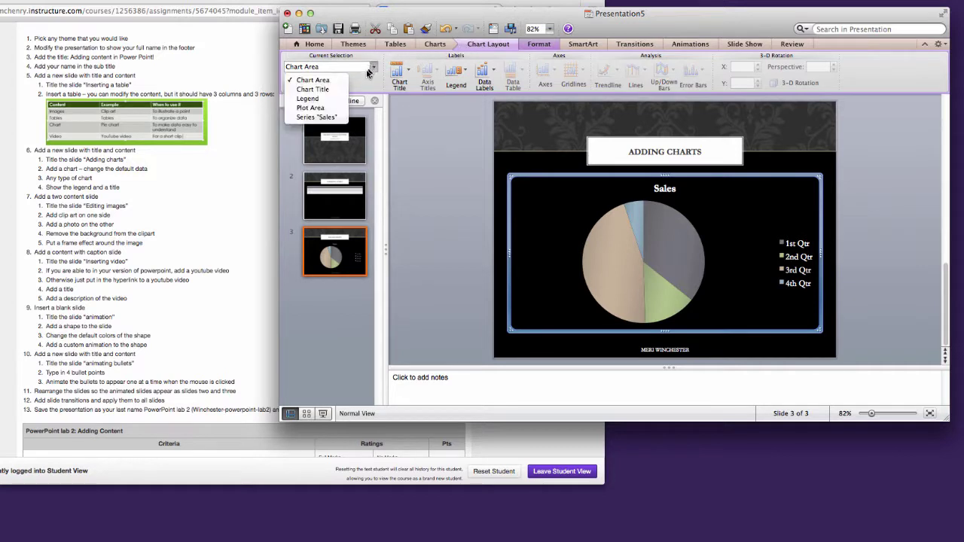
left_click(300, 90)
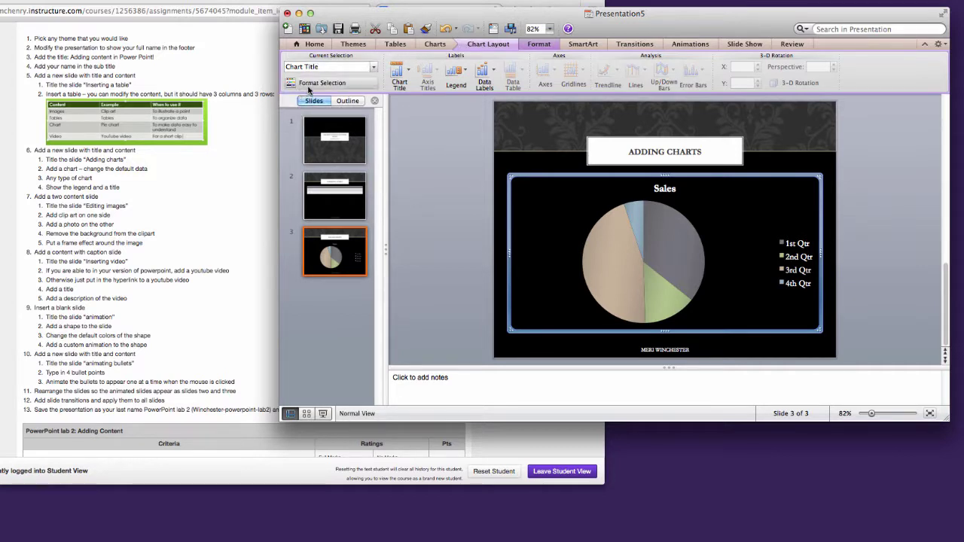
left_click(372, 67)
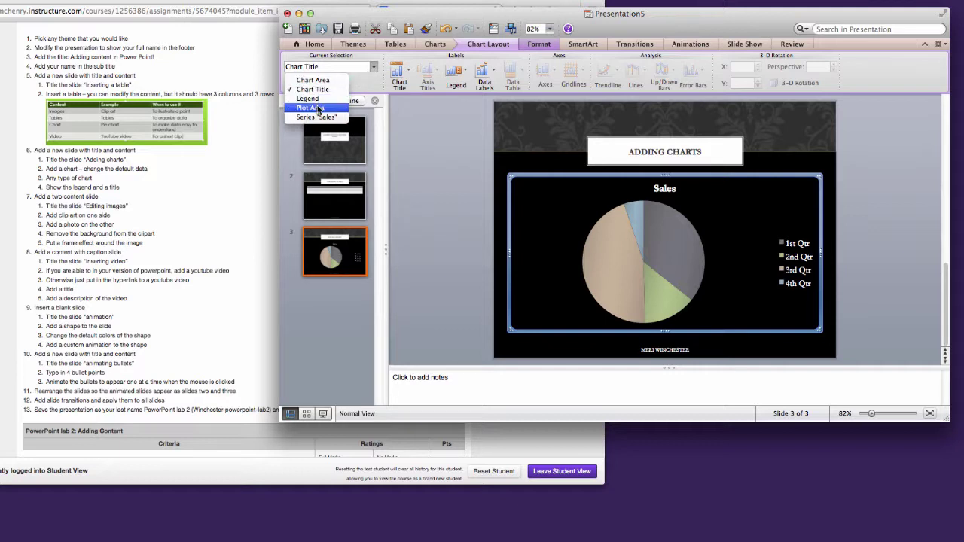
left_click(320, 101)
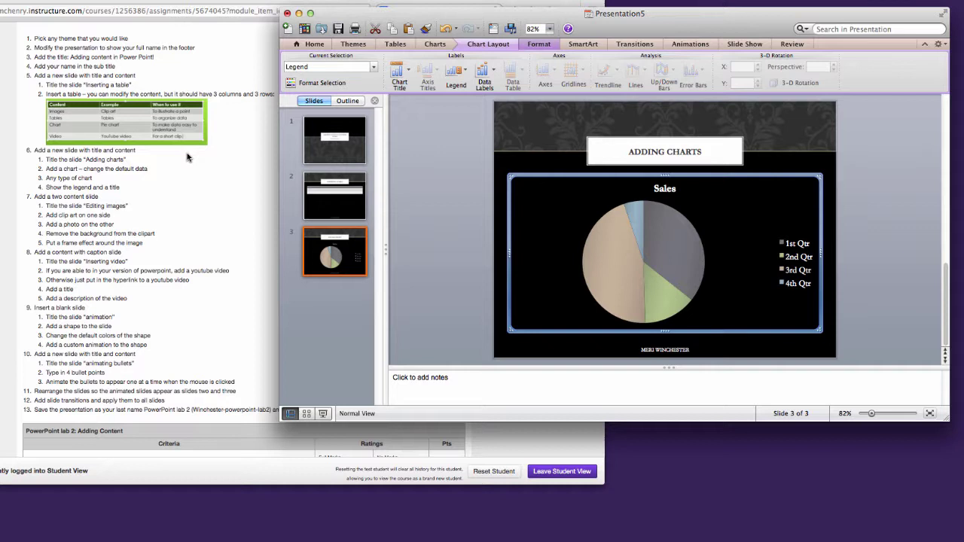
- Insert a Two Content slide as slide 4 from the Home tab's New Slide list
left_click(321, 44)
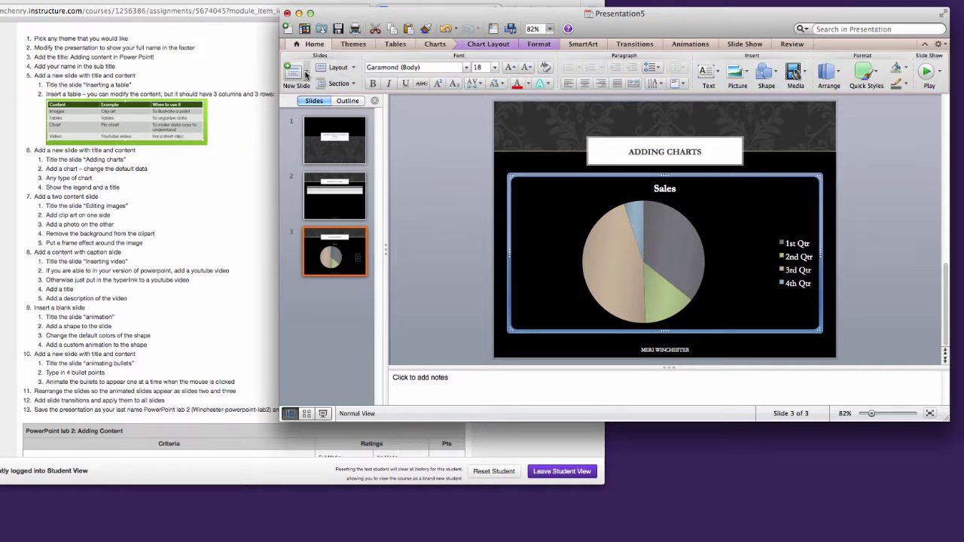
left_click(306, 73)
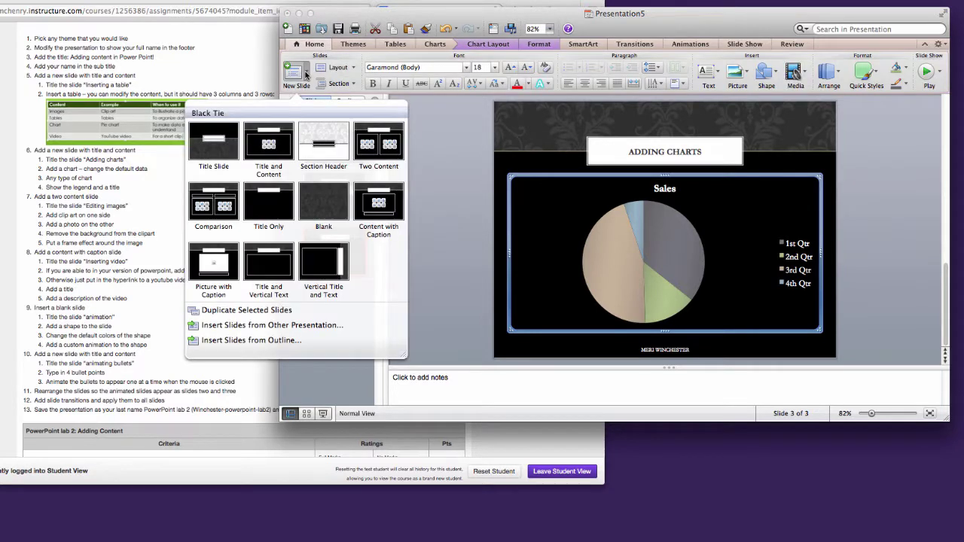
left_click(370, 133)
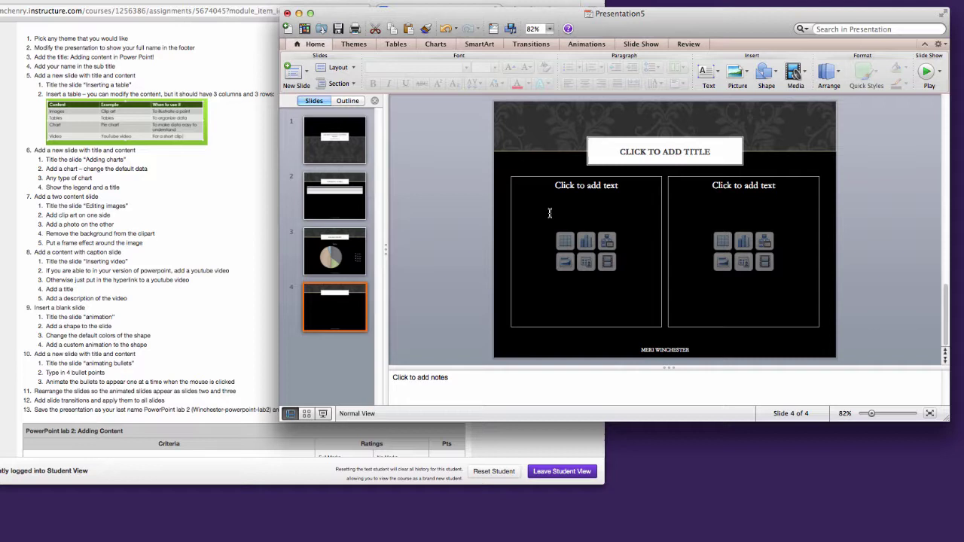
- Place the red sunset clip art in slide 4's left content box, resized to fit
left_click(586, 263)
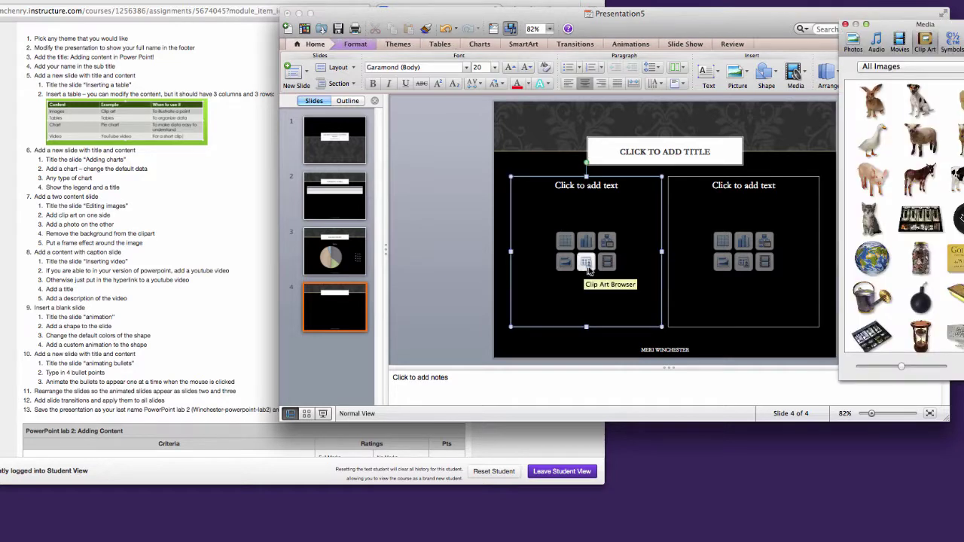
scroll(882, 249, "down", 10)
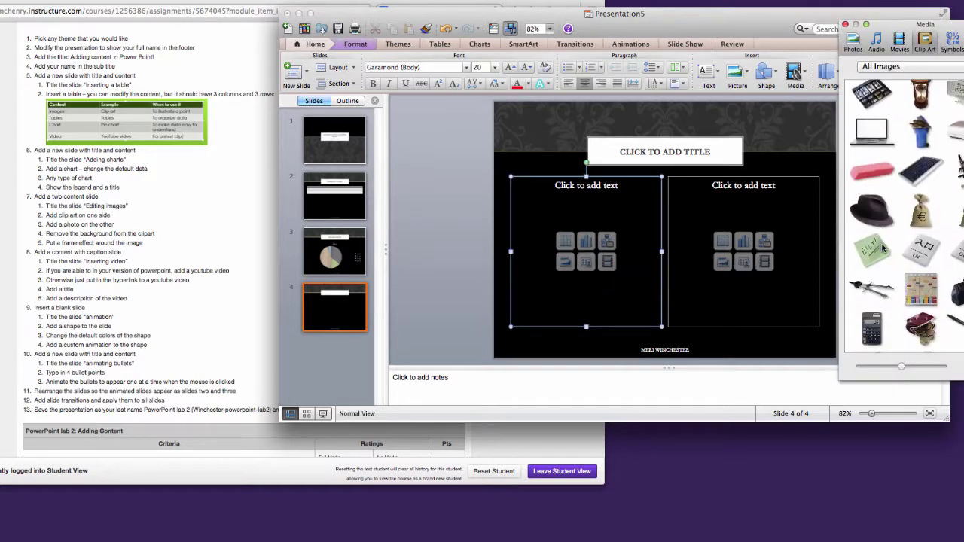
scroll(882, 250, "down", 10)
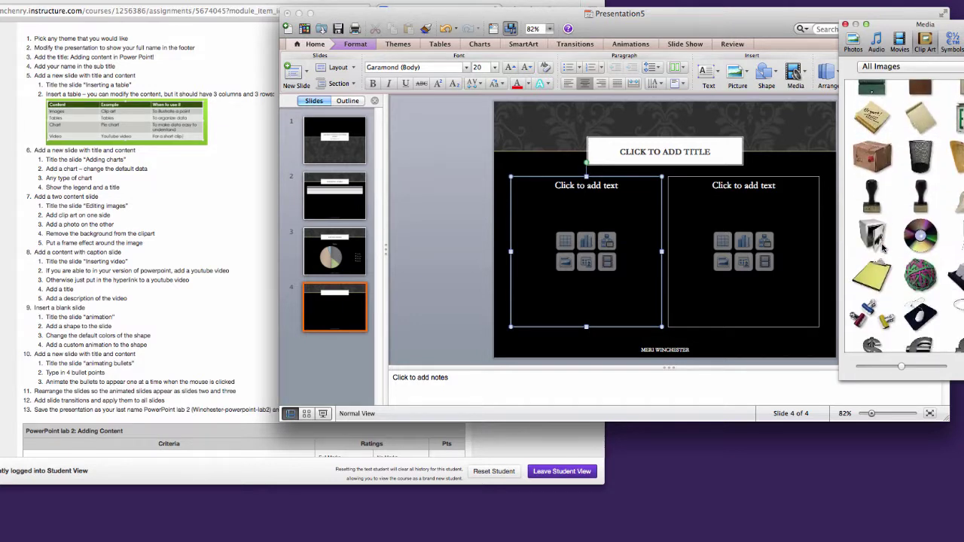
scroll(883, 249, "down", 10)
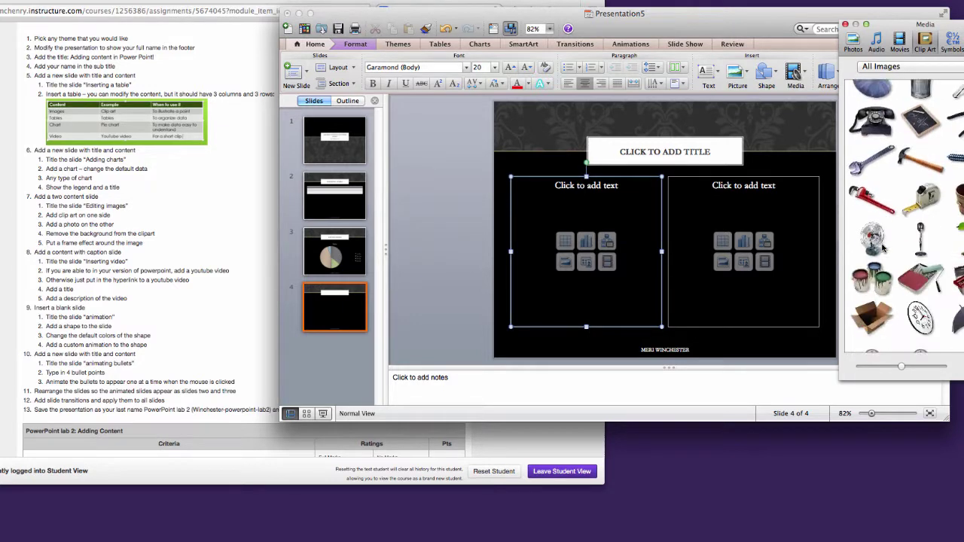
scroll(883, 250, "down", 10)
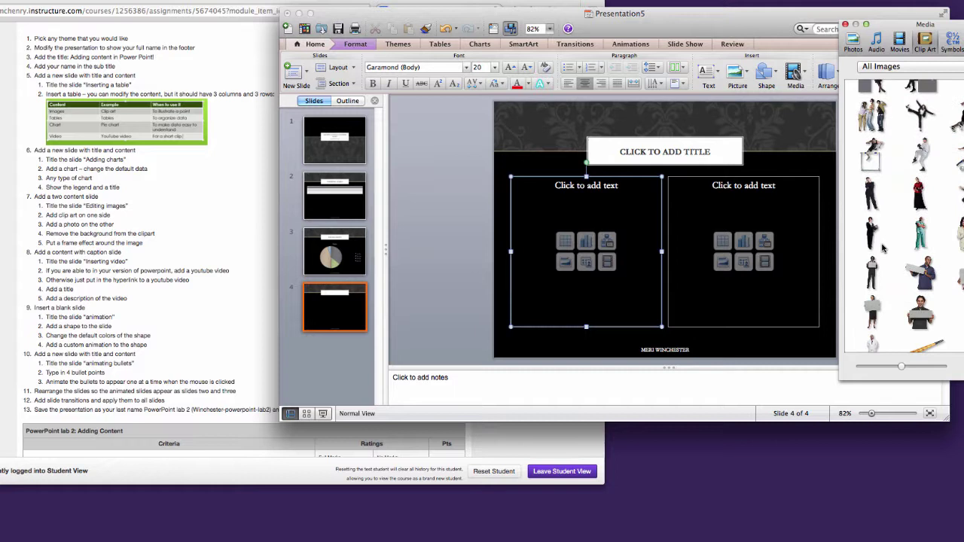
scroll(883, 250, "down", 5)
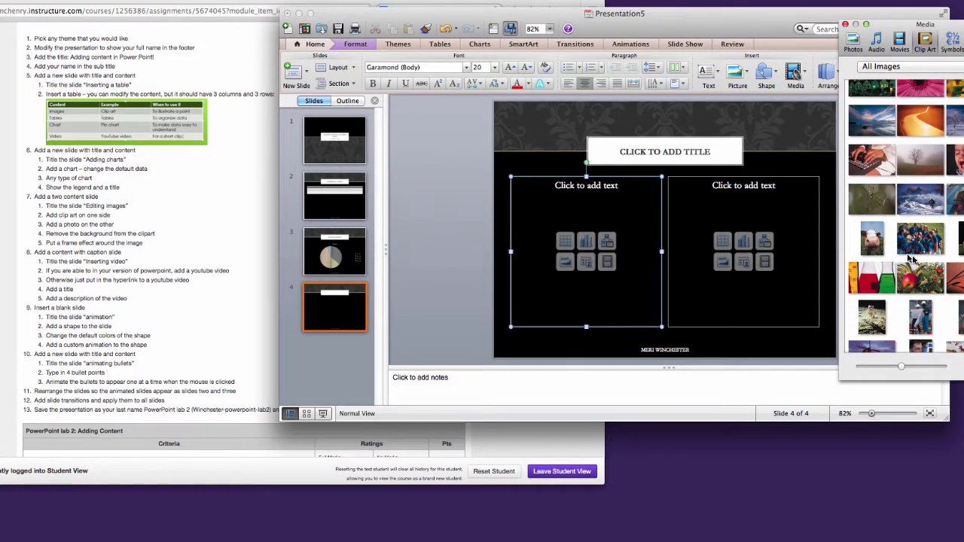
left_click(953, 279)
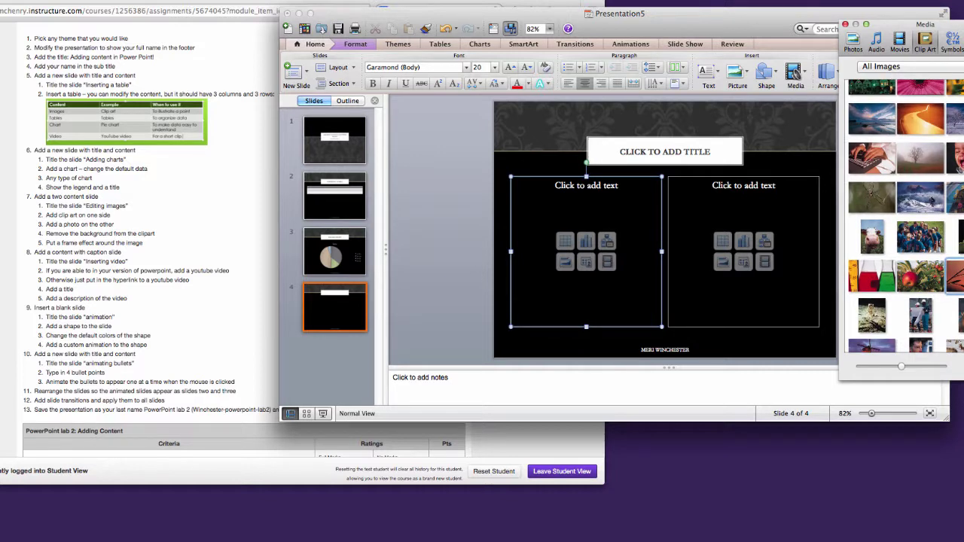
scroll(961, 281, "up", 1)
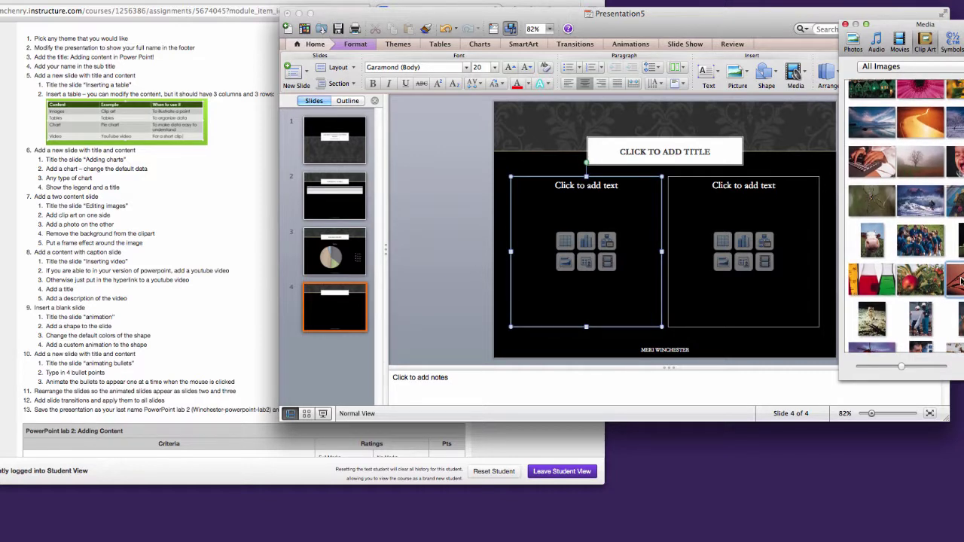
left_click_drag(958, 282, 600, 279)
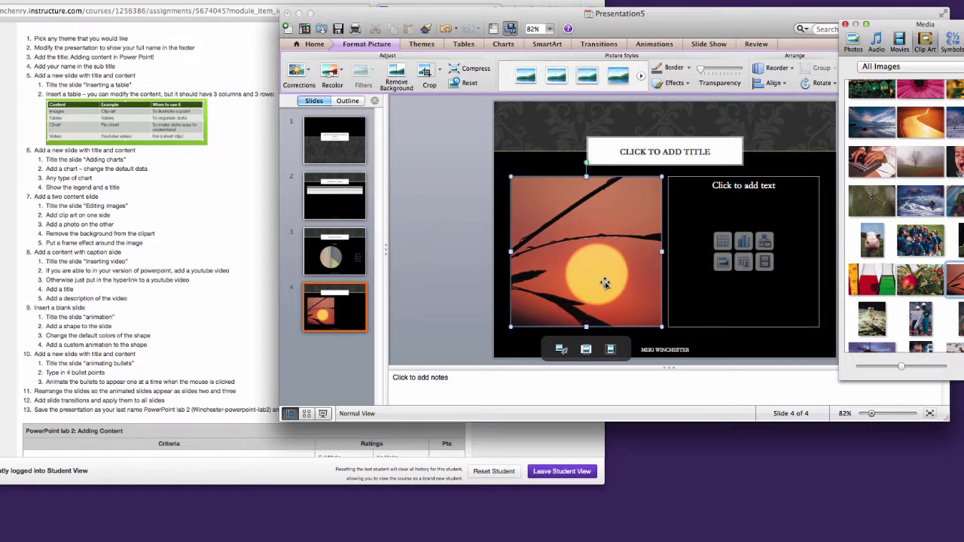
left_click(610, 350)
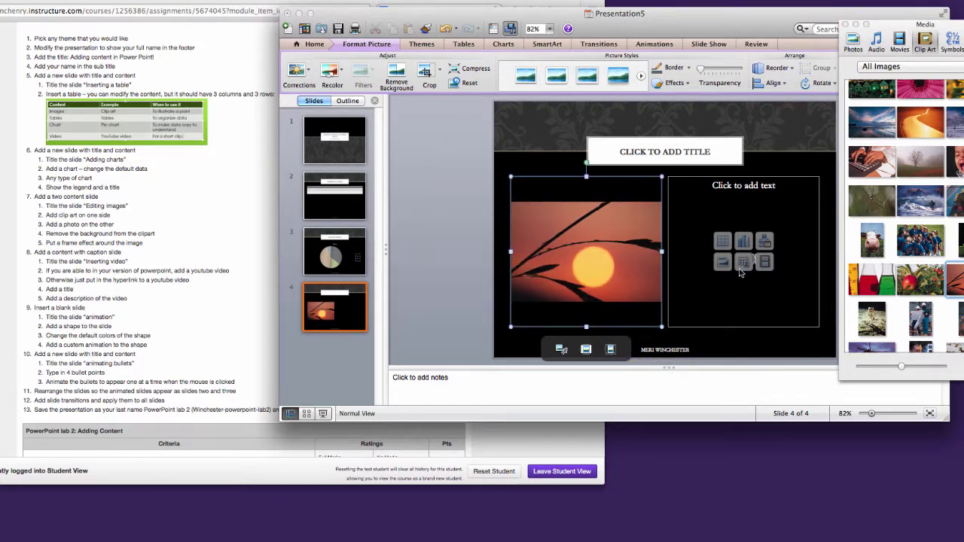
- Insert the 'at sign' clip art from the Symbols category into slide 4's right content box
left_click(845, 25)
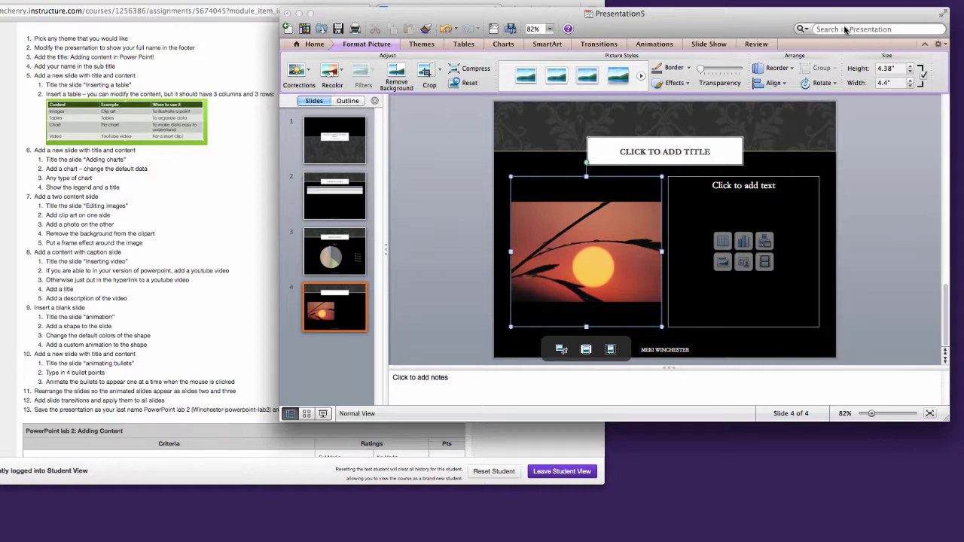
left_click(730, 208)
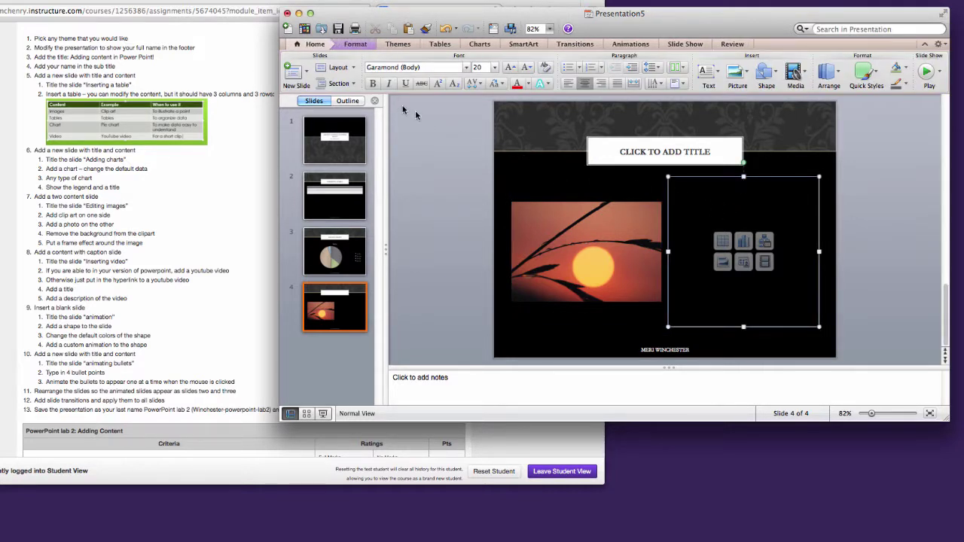
left_click(143, 0)
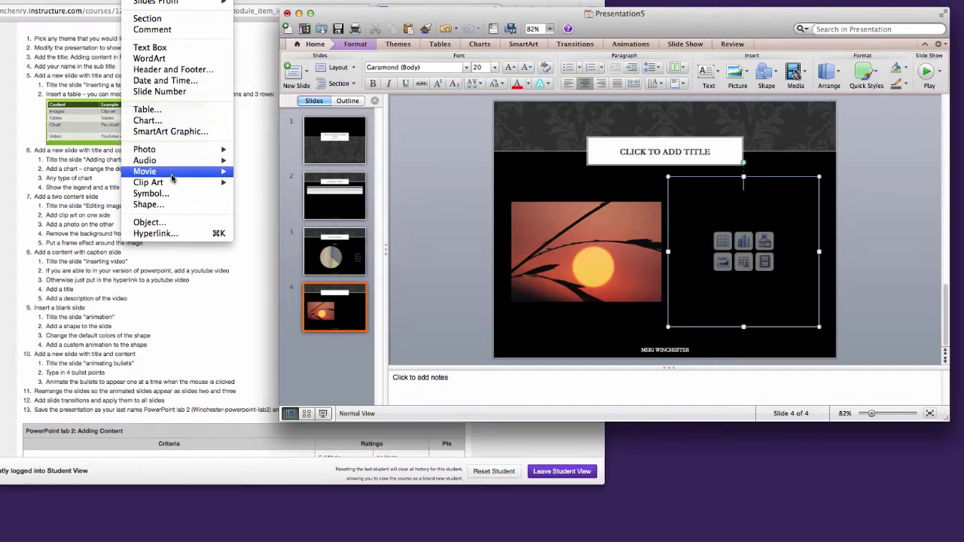
mouse_move(205, 186)
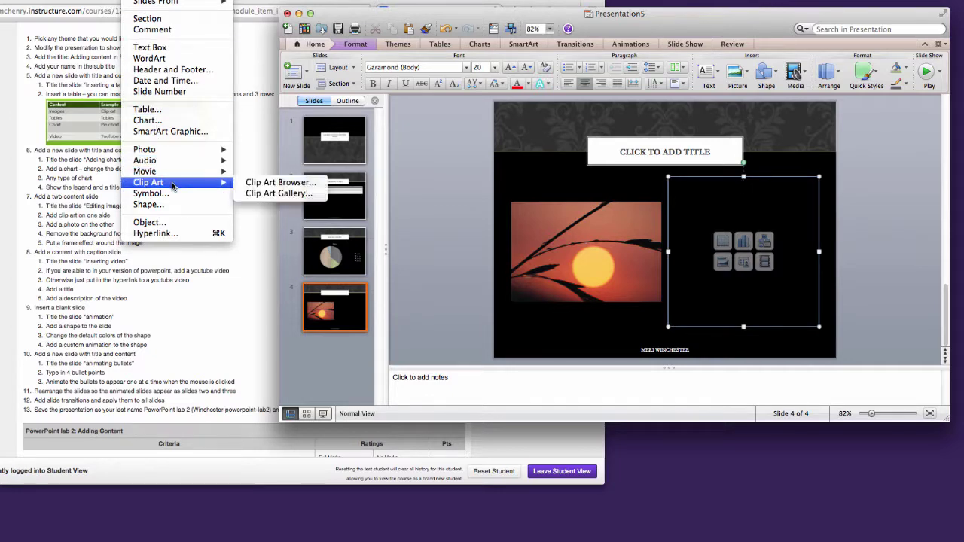
left_click(259, 195)
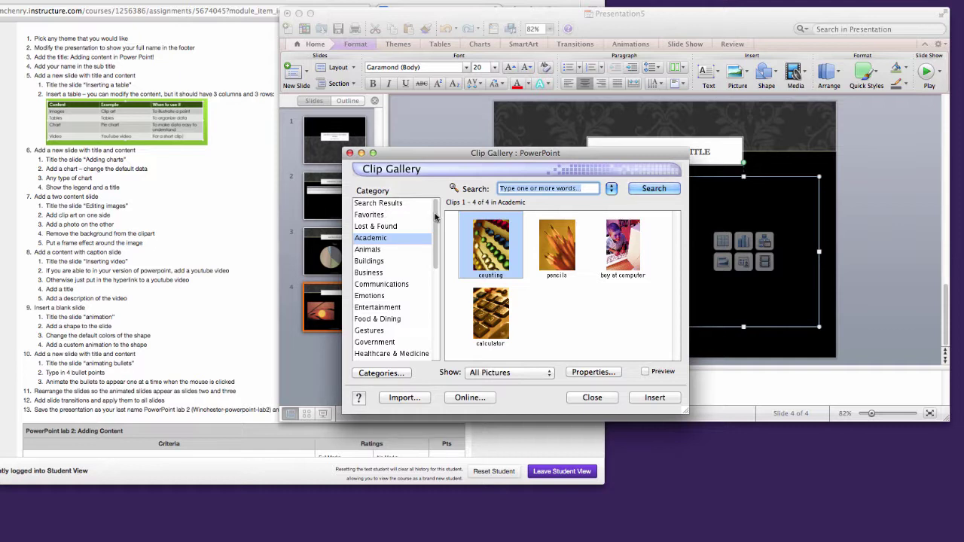
left_click_drag(435, 217, 434, 311)
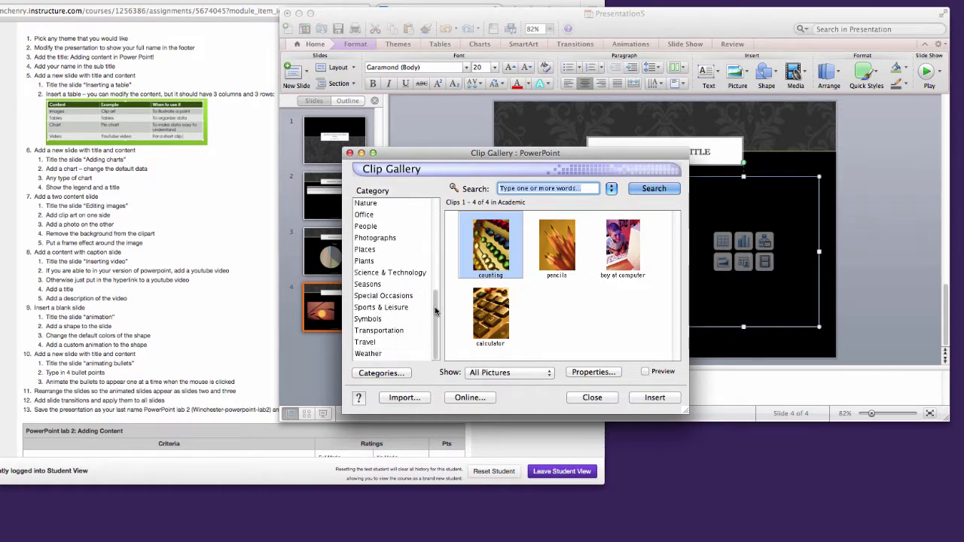
left_click(378, 319)
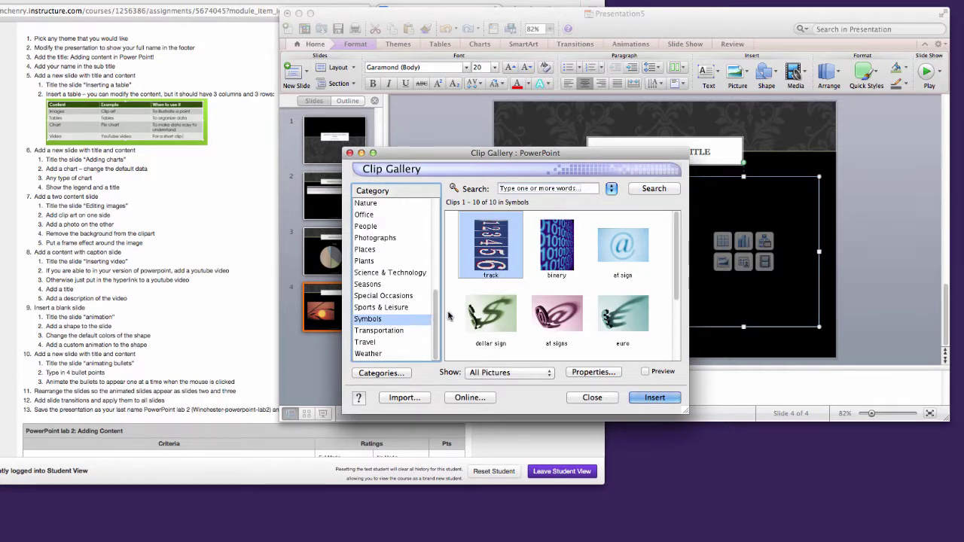
left_click(477, 317)
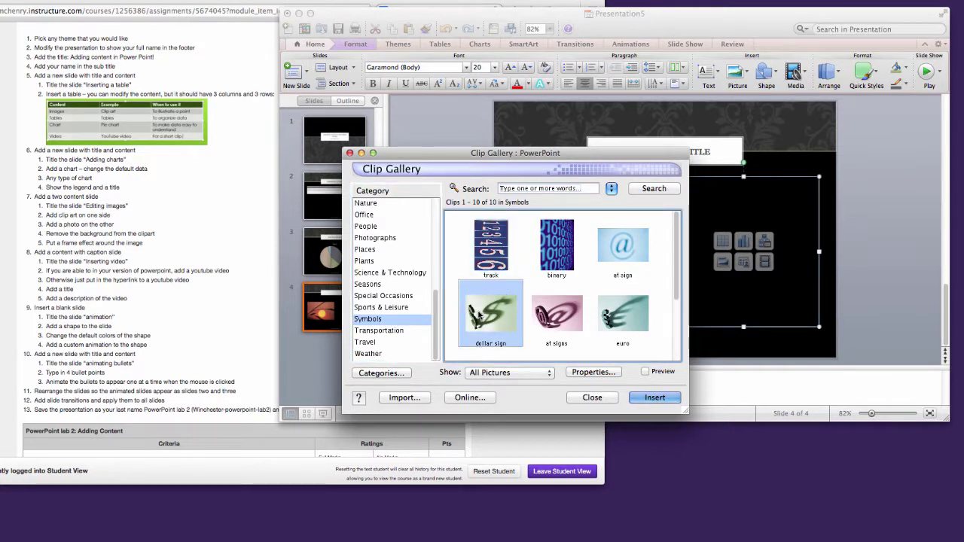
left_click(634, 256)
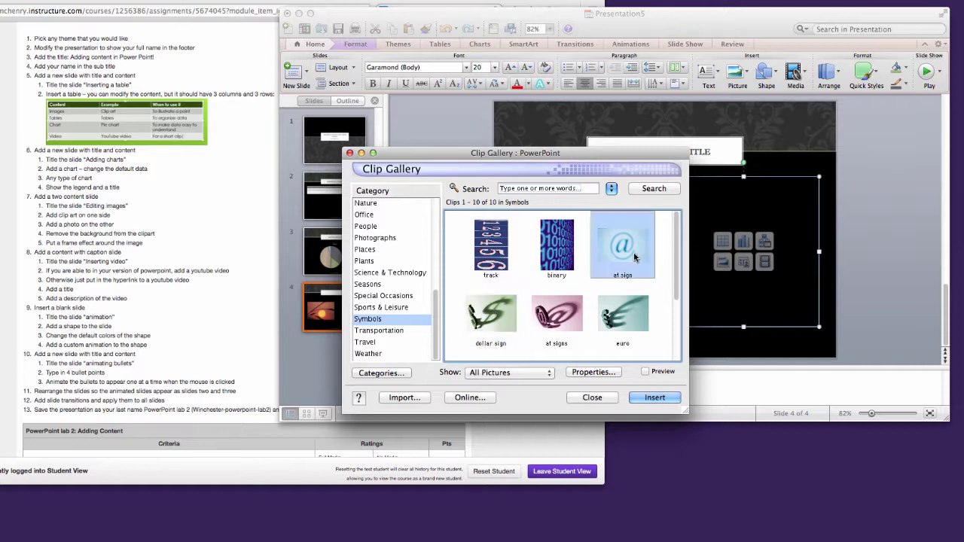
left_click(657, 400)
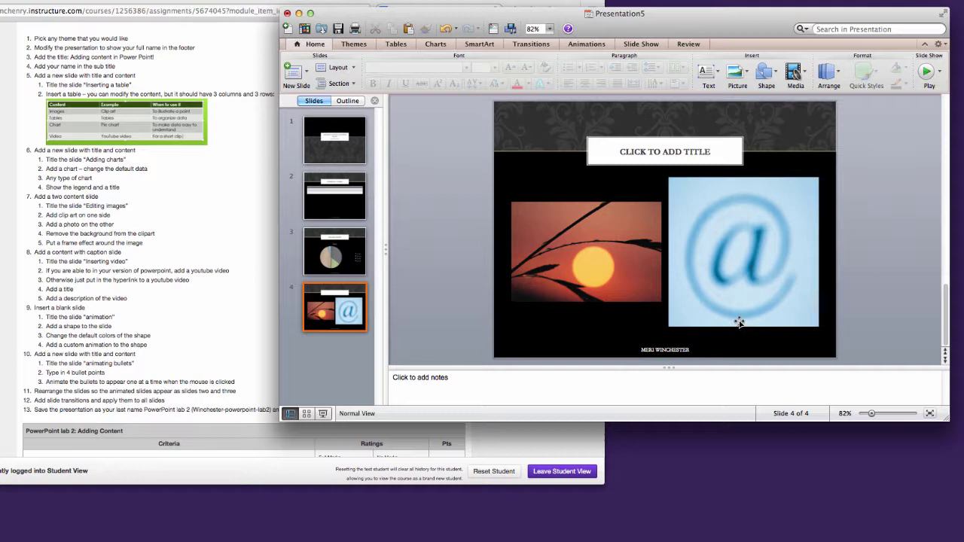
- Fit the @ clip art to its frame and strip its pale blue background, keeping only the @ symbol
left_click(739, 322)
left_click(765, 349)
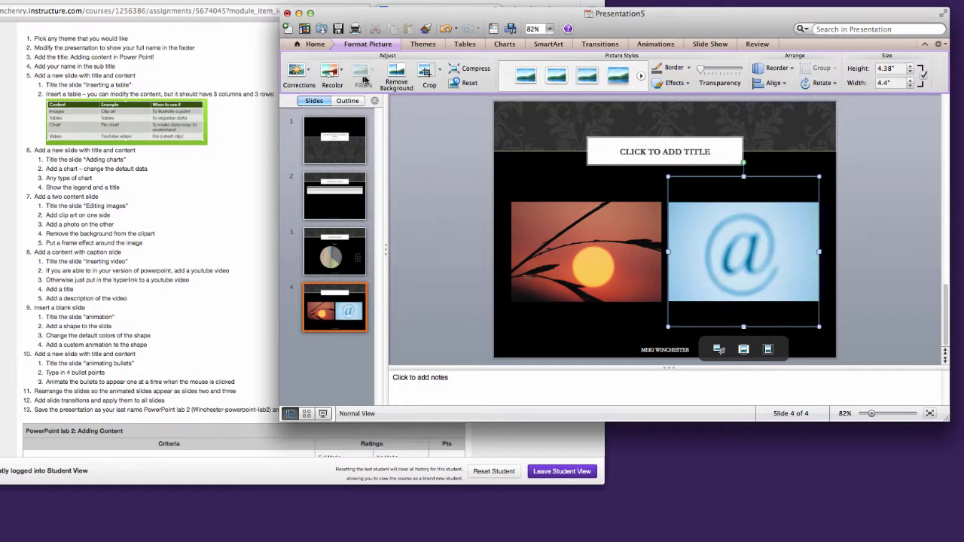
left_click(398, 75)
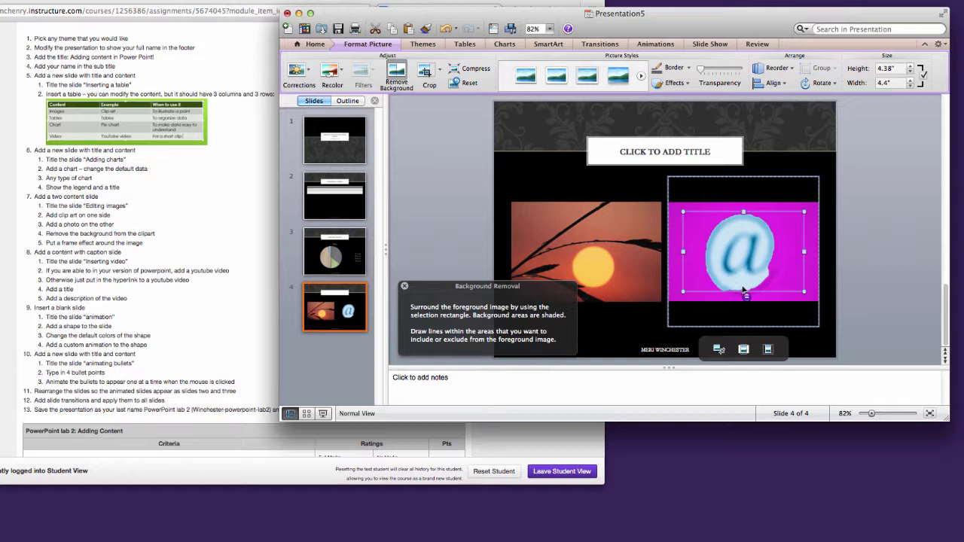
left_click_drag(744, 289, 744, 296)
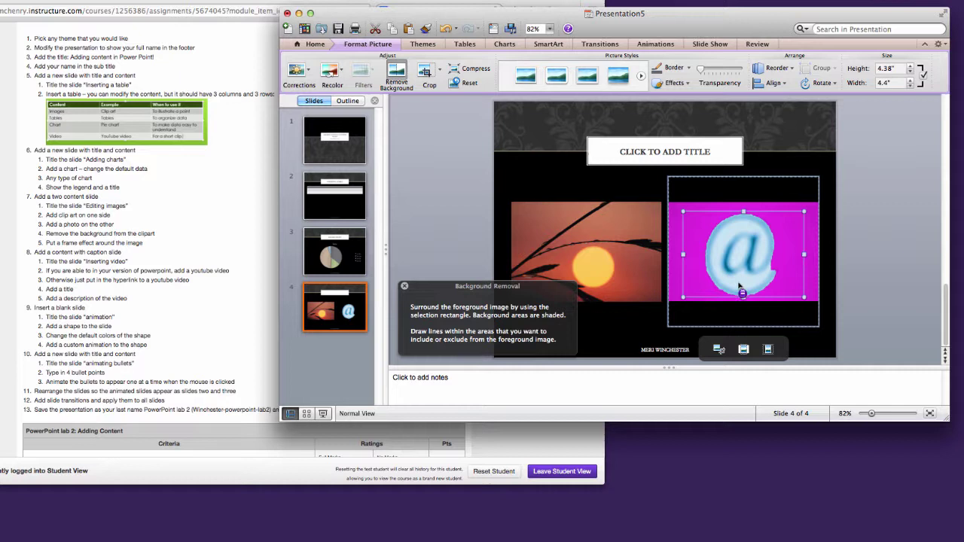
left_click_drag(742, 290, 747, 280)
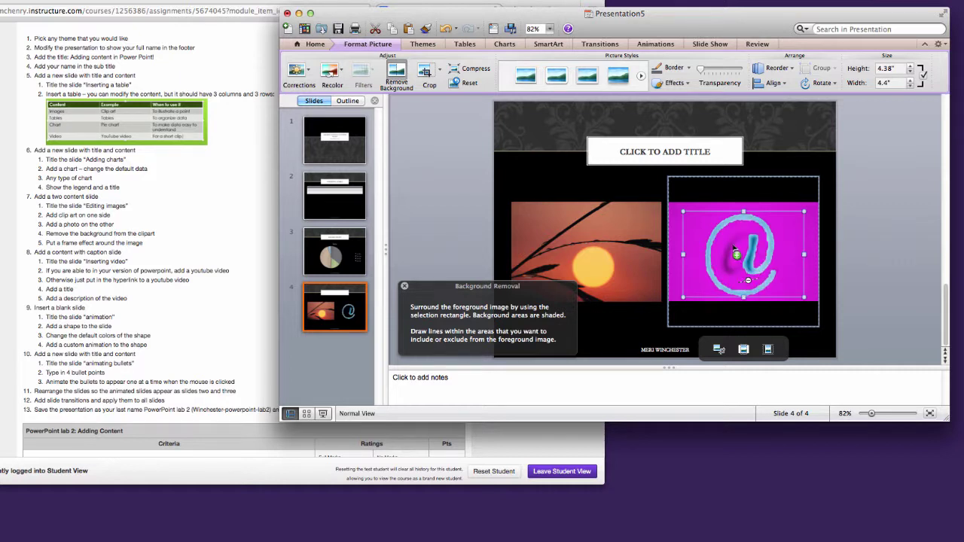
mouse_move(729, 251)
left_mouse_down()
mouse_move(751, 265)
mouse_move(749, 277)
left_mouse_up()
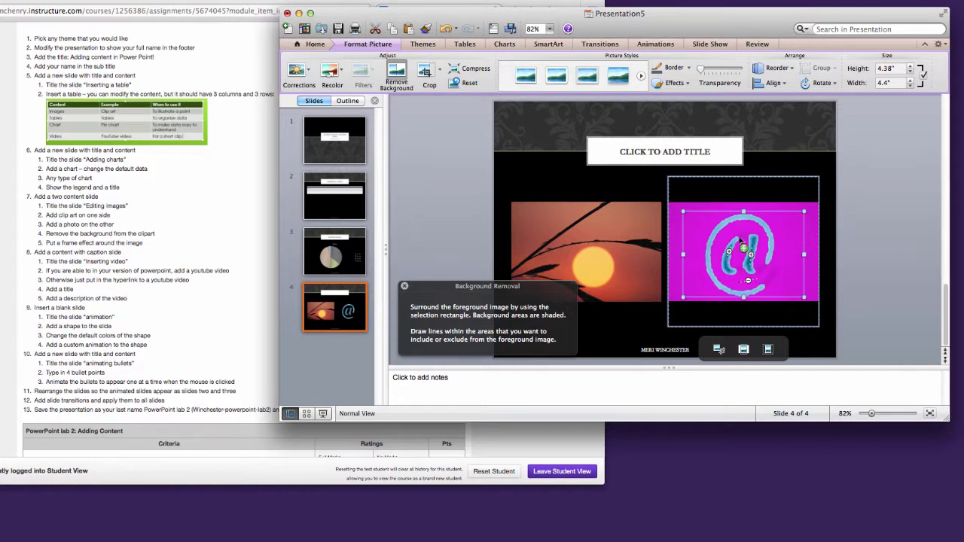
left_click_drag(740, 238, 742, 278)
left_click(769, 279)
left_click_drag(743, 244, 736, 265)
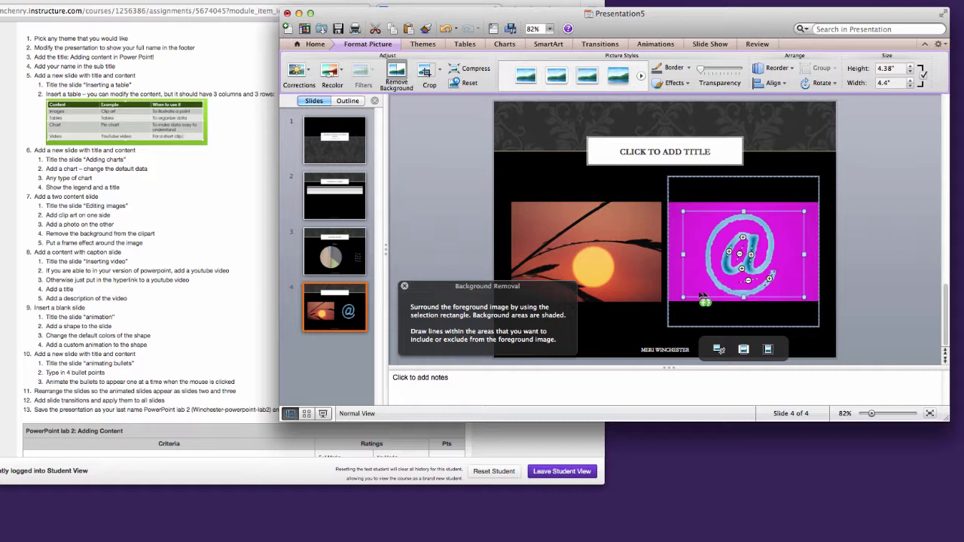
left_click(659, 311)
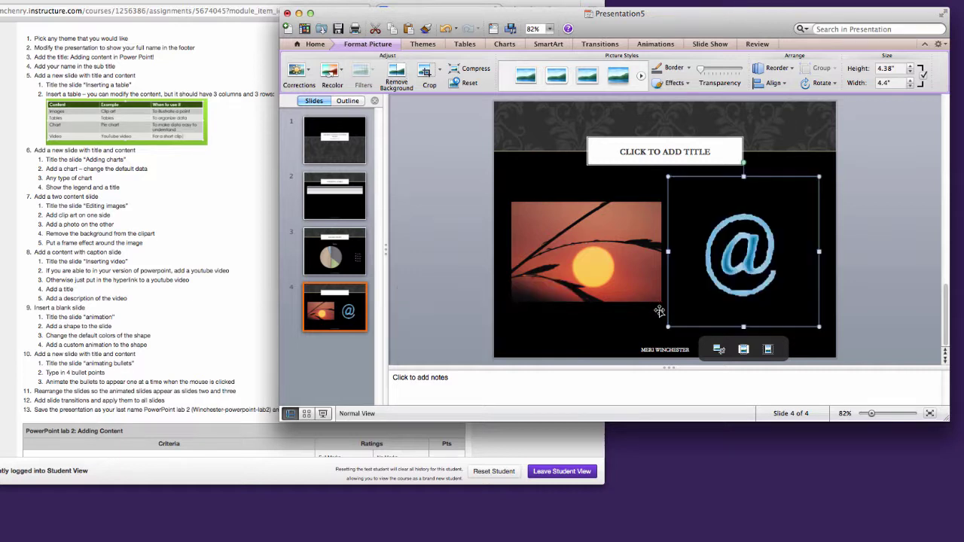
- Try tilted and perspective frames on the sunset photo, then settle on the oval picture style
left_click(625, 281)
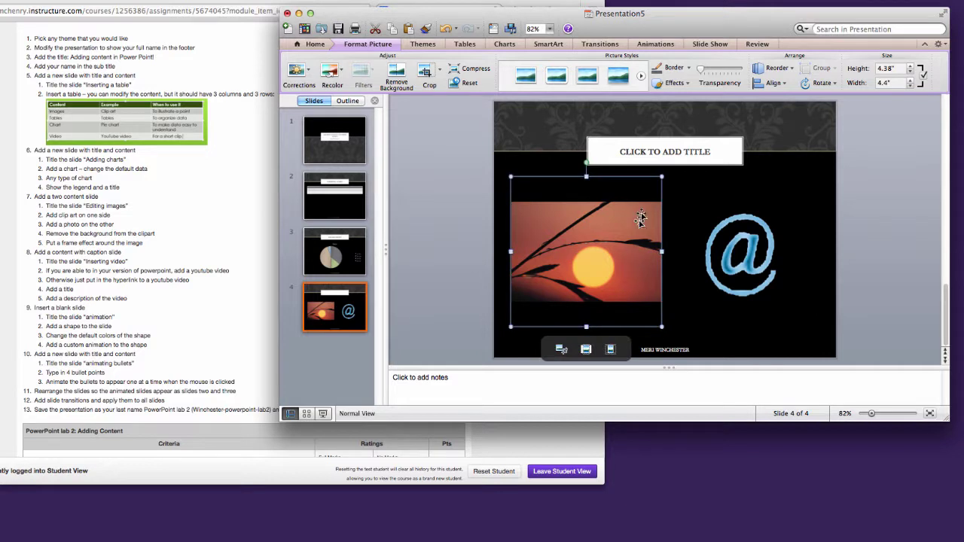
left_click(574, 95)
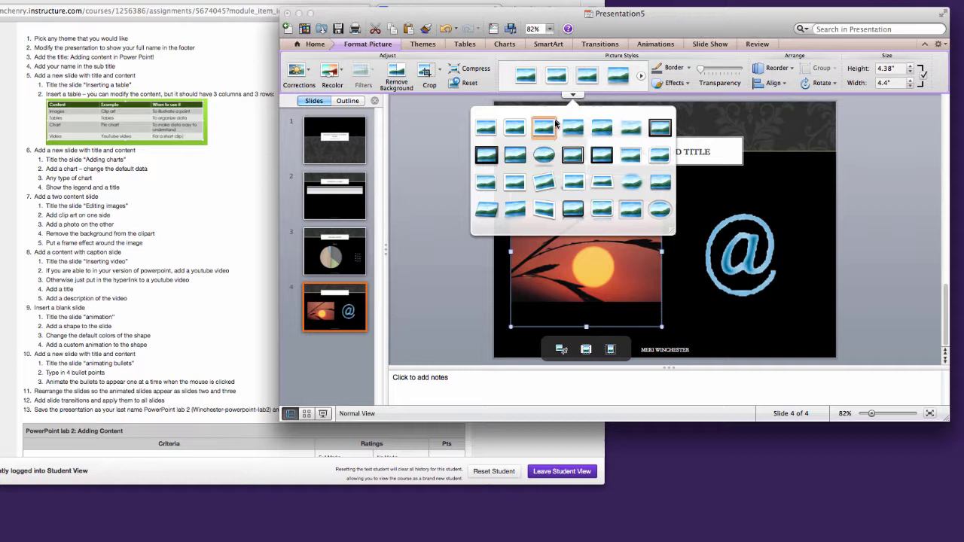
left_click(543, 183)
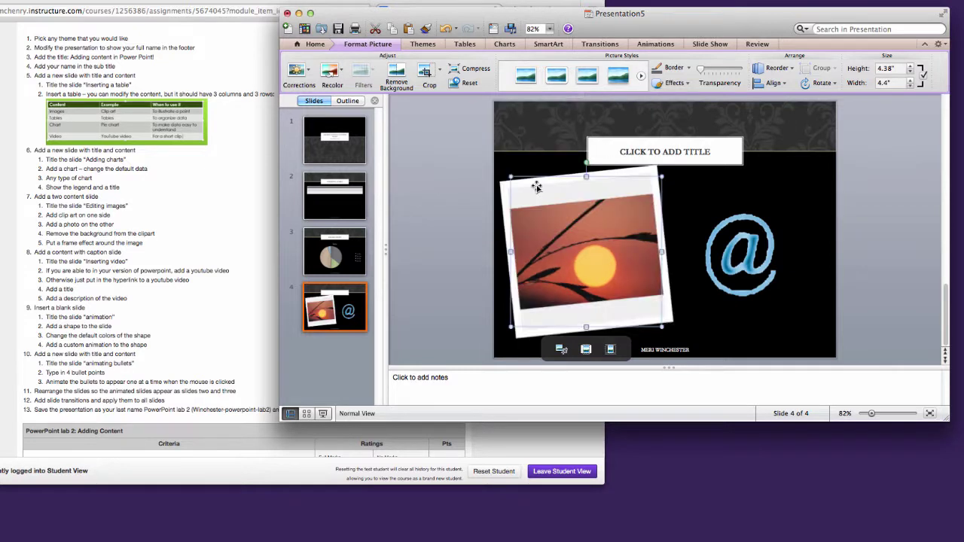
left_click(571, 98)
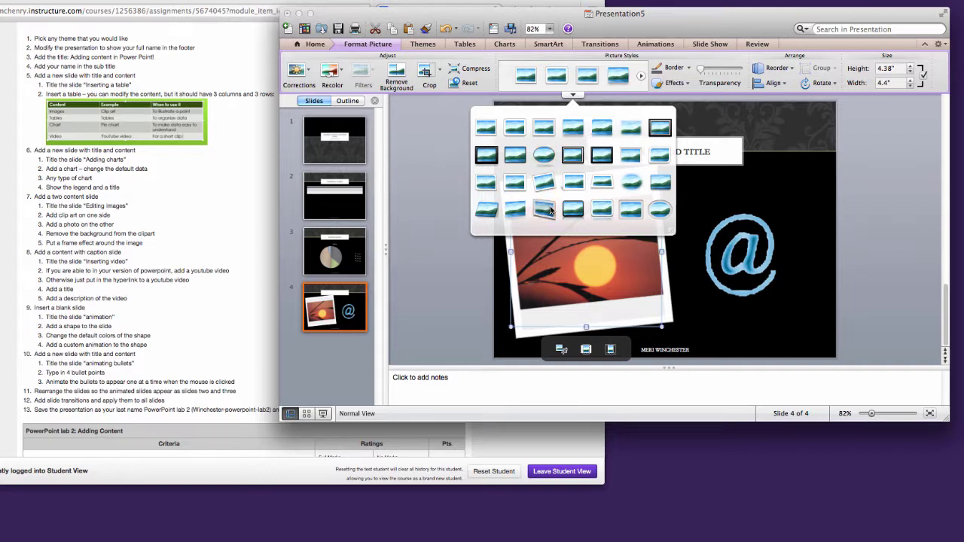
left_click(608, 197)
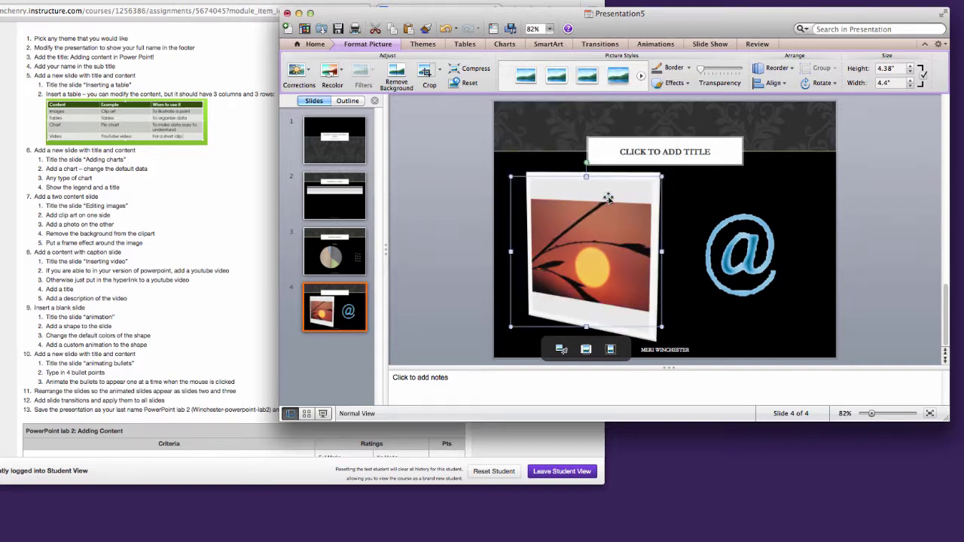
left_click(570, 96)
left_click(546, 155)
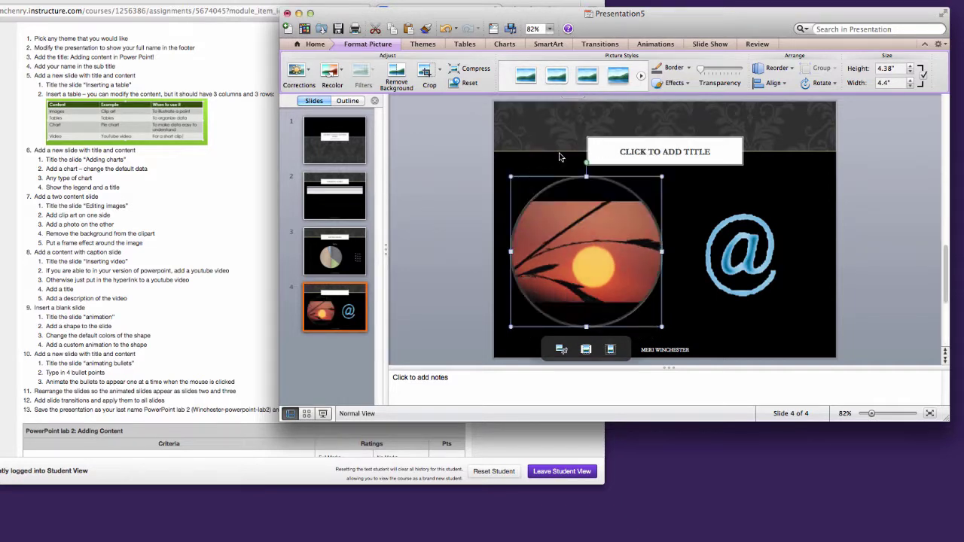
left_click(696, 183)
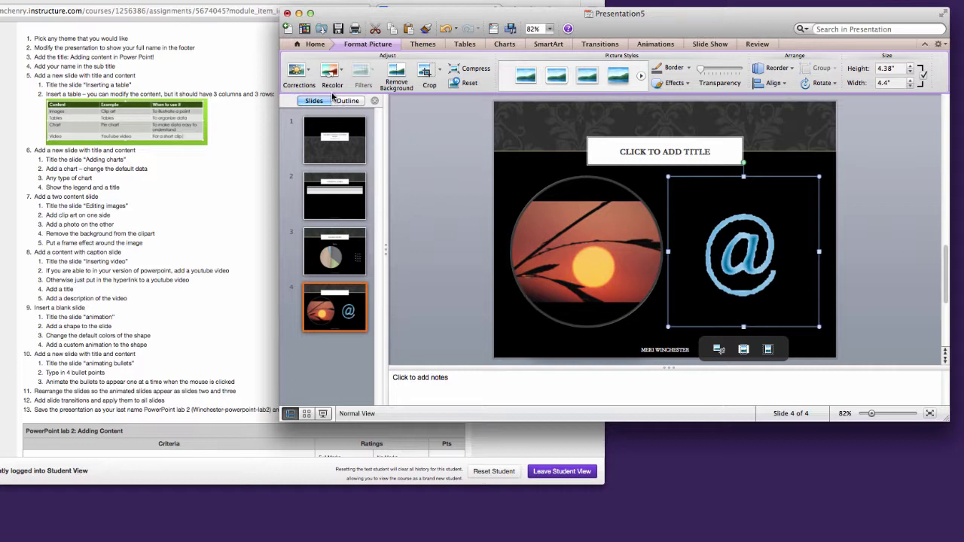
- Add a Content with Caption slide 5 titled 'INSERTING VIDEO'
left_click(315, 45)
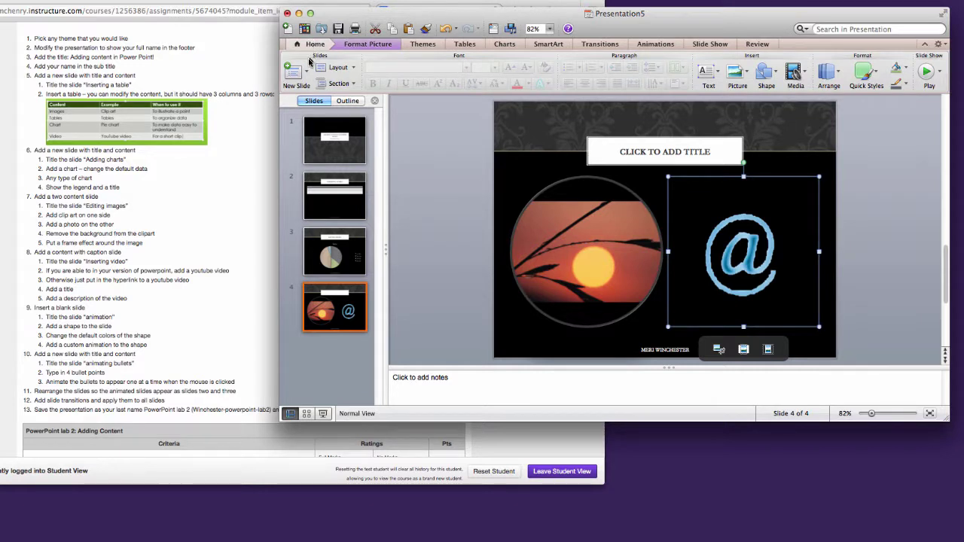
left_click(305, 79)
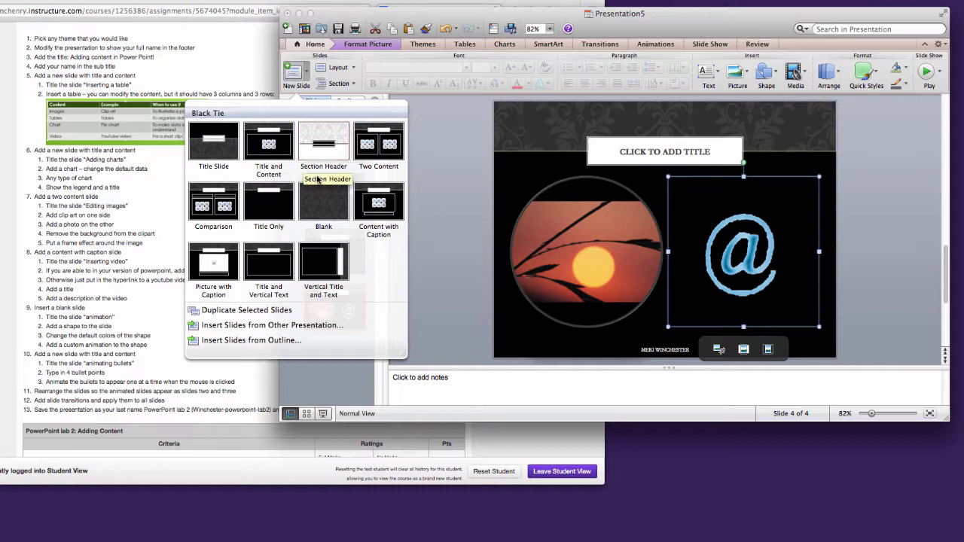
left_click(395, 215)
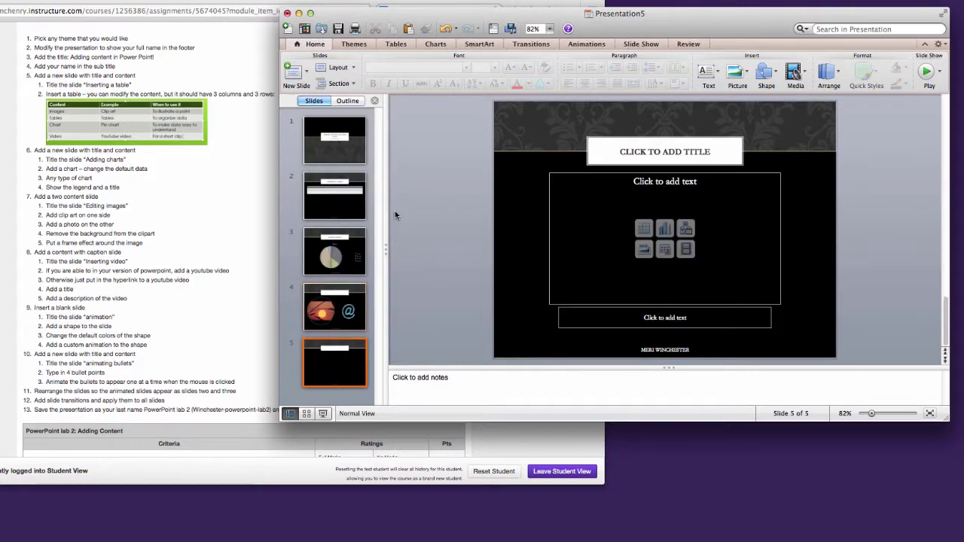
left_click(641, 157)
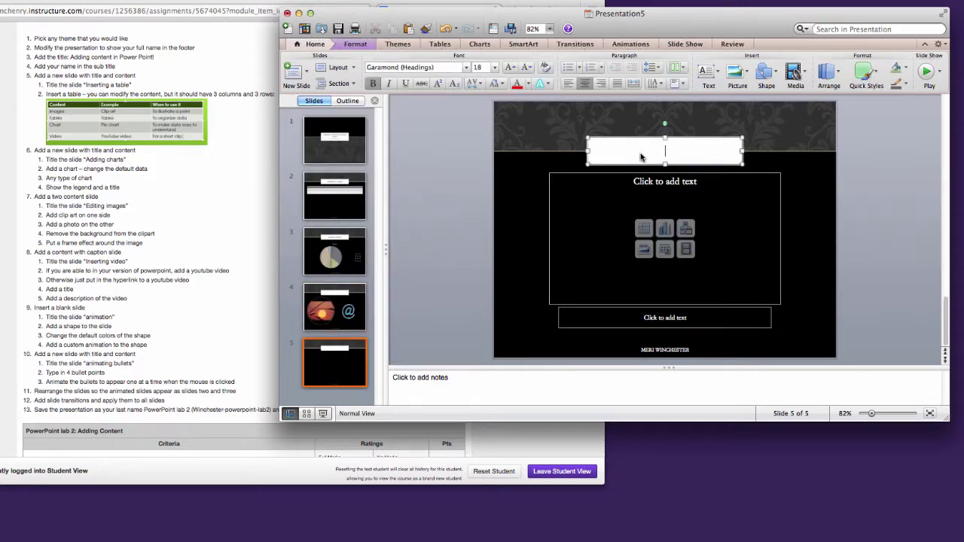
type("INSERTING VIDEO")
- Insert the jitterbug.mp4 movie into slide 5 and play it
left_click(685, 248)
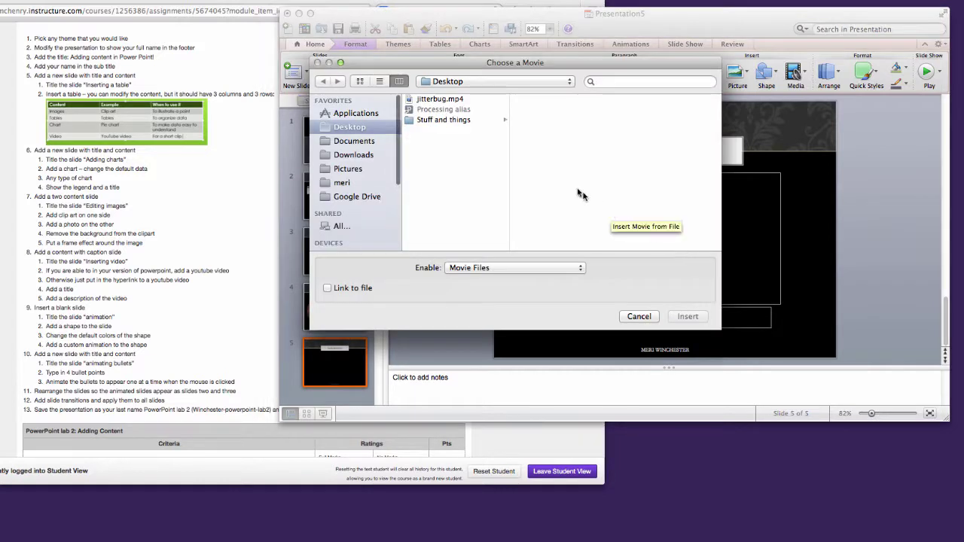
left_click(458, 100)
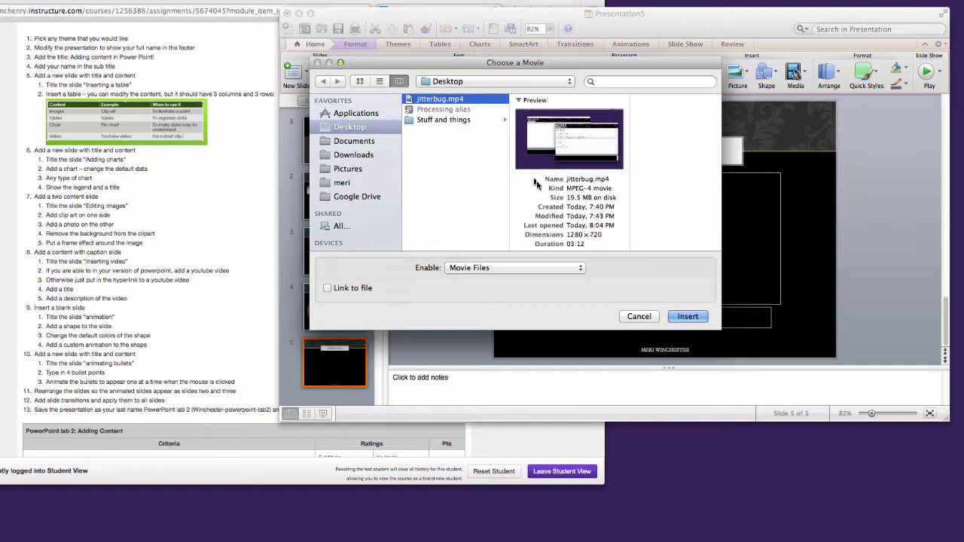
left_click(688, 317)
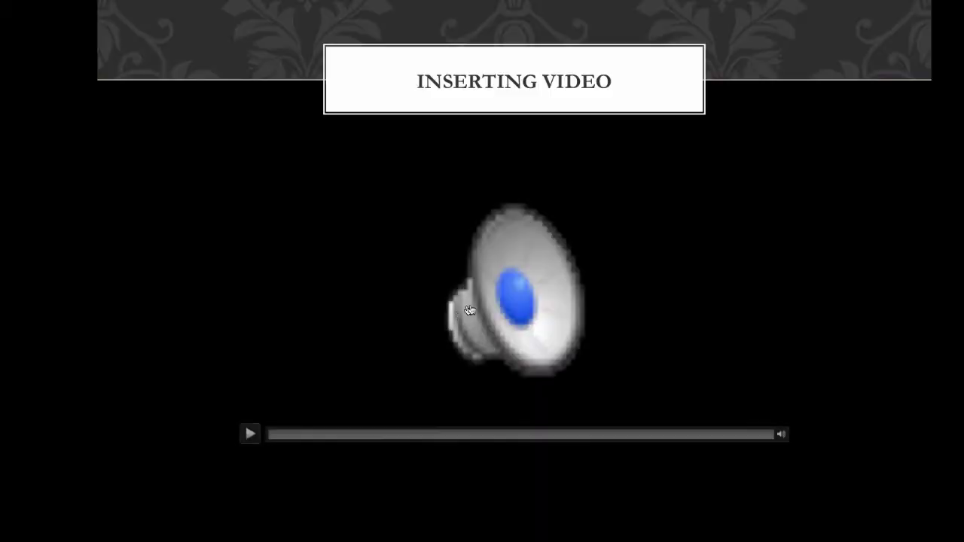
left_click(492, 306)
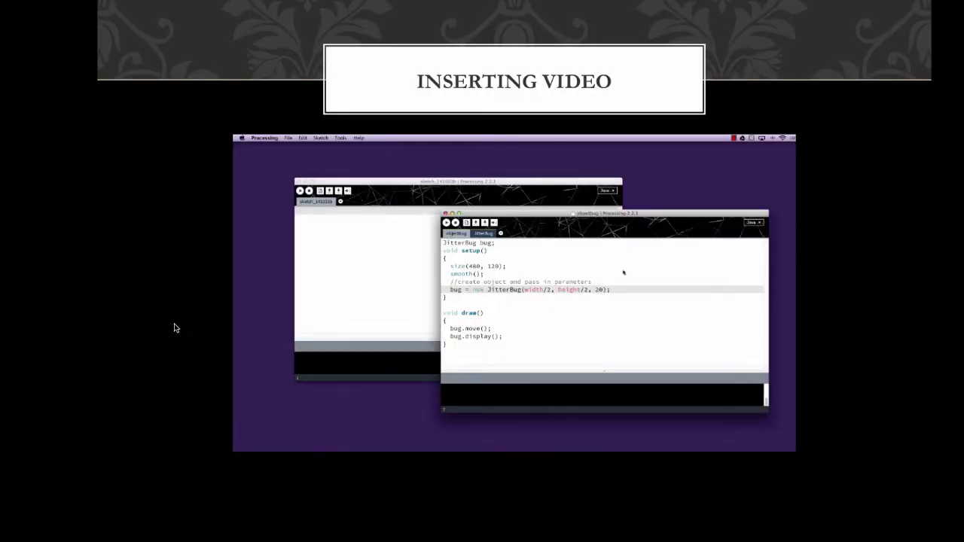
- Leave the slide show and delete the video, leaving an empty content box
key("Escape")
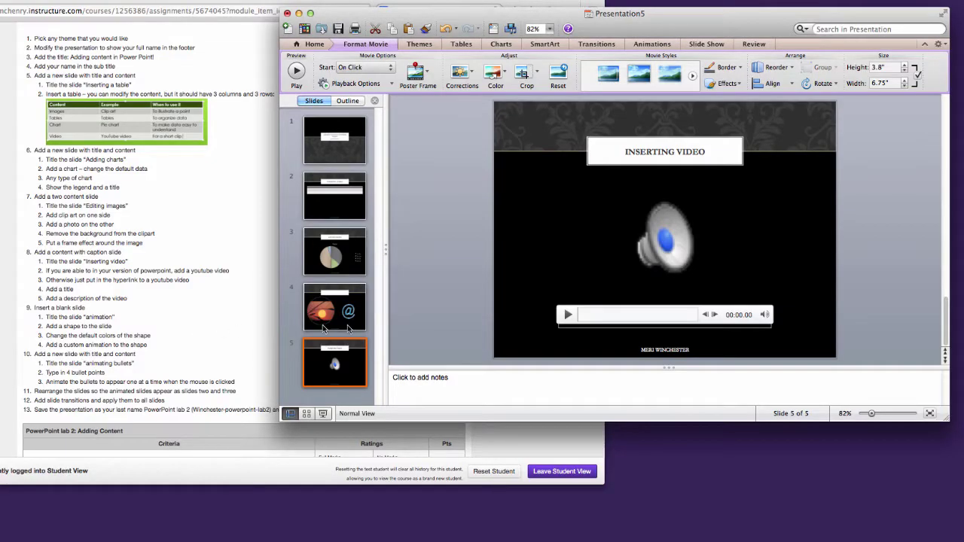
left_click(655, 277)
key("BackSpace")
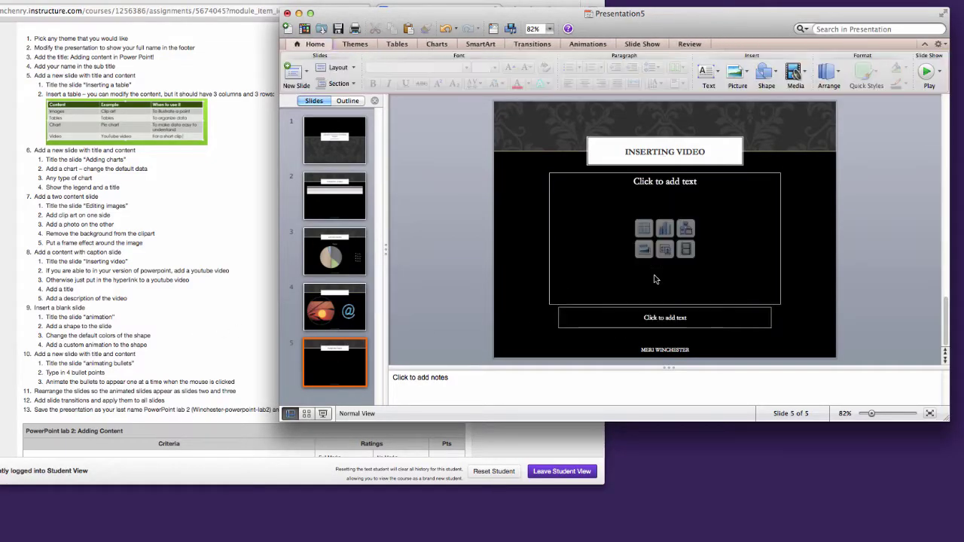
left_click(698, 200)
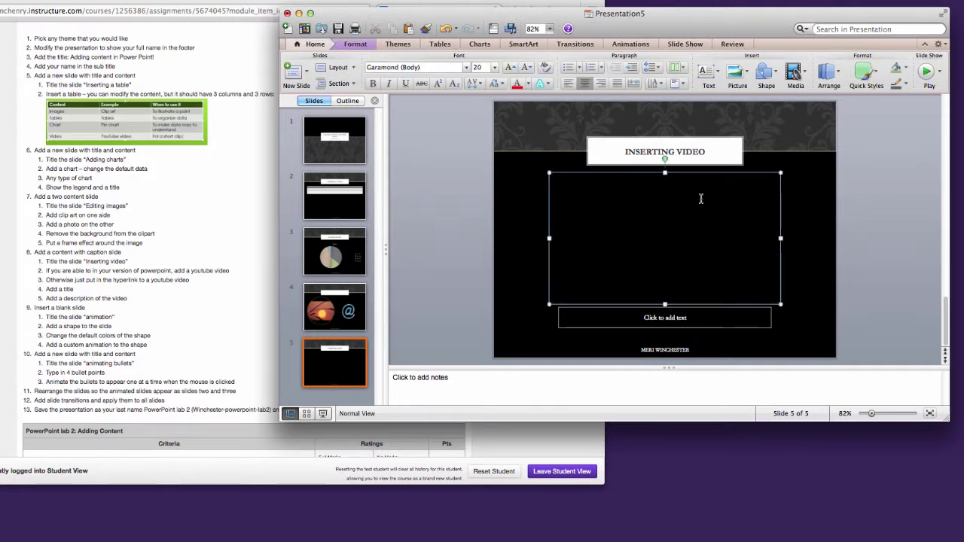
- Copy the YouTube video's short share link from the browser
left_click(185, 8)
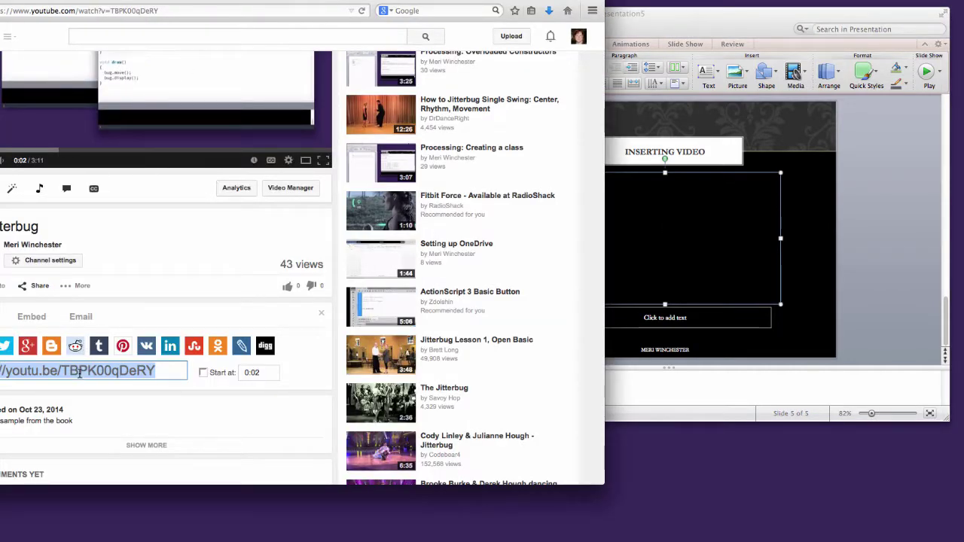
right_click(80, 372)
left_click(111, 410)
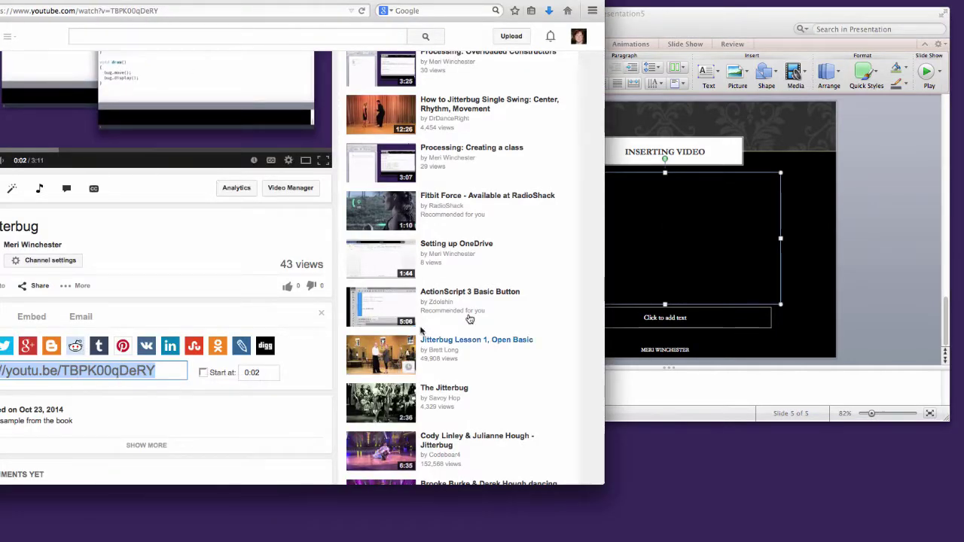
left_click(664, 240)
right_click(655, 229)
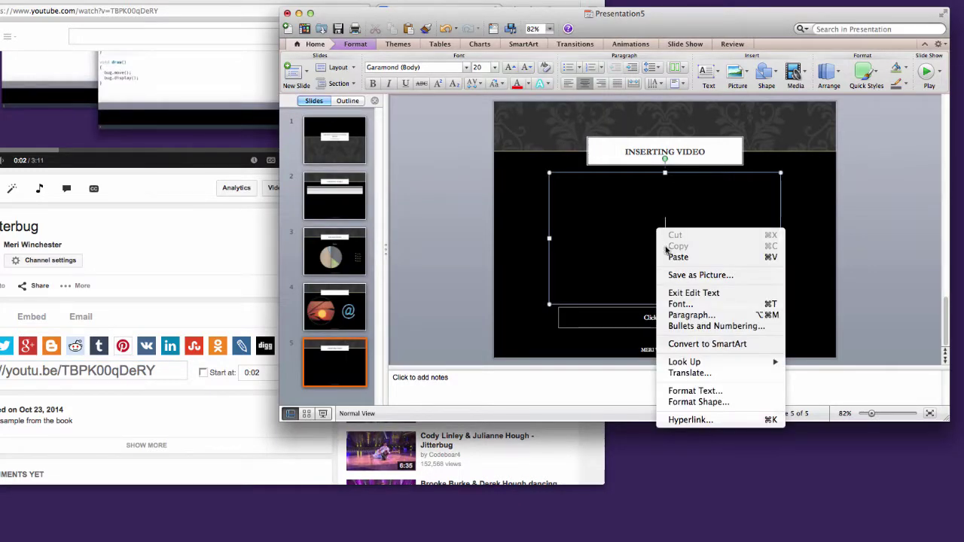
left_click(671, 257)
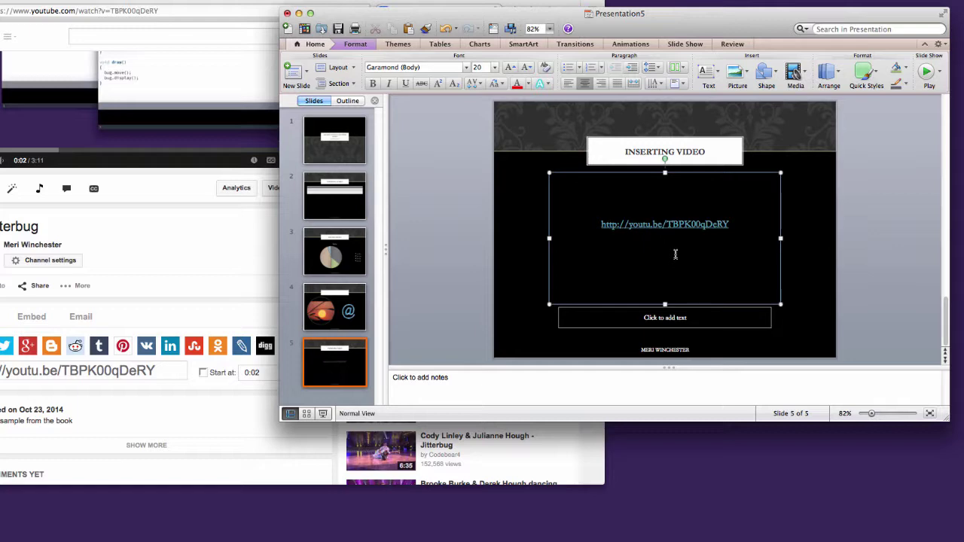
left_click(323, 413)
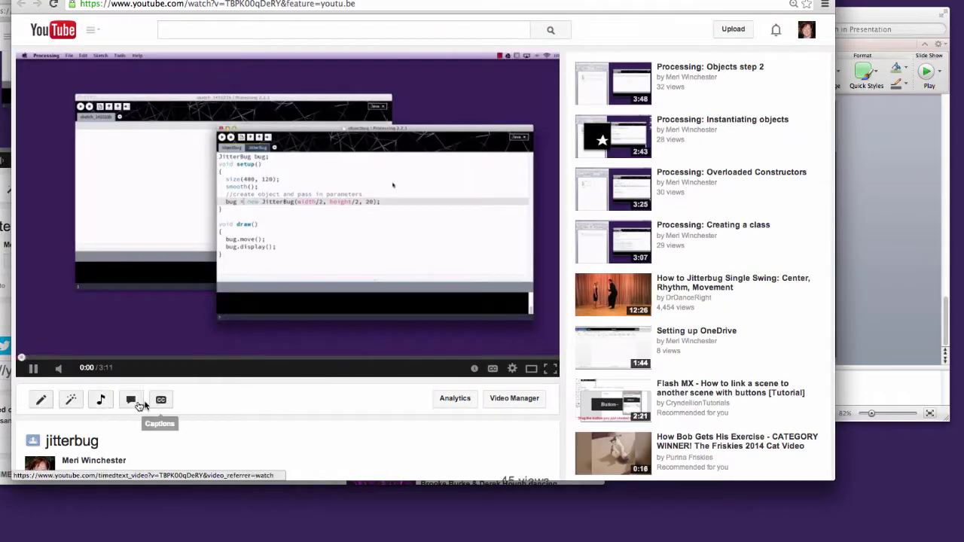
left_click(143, 340)
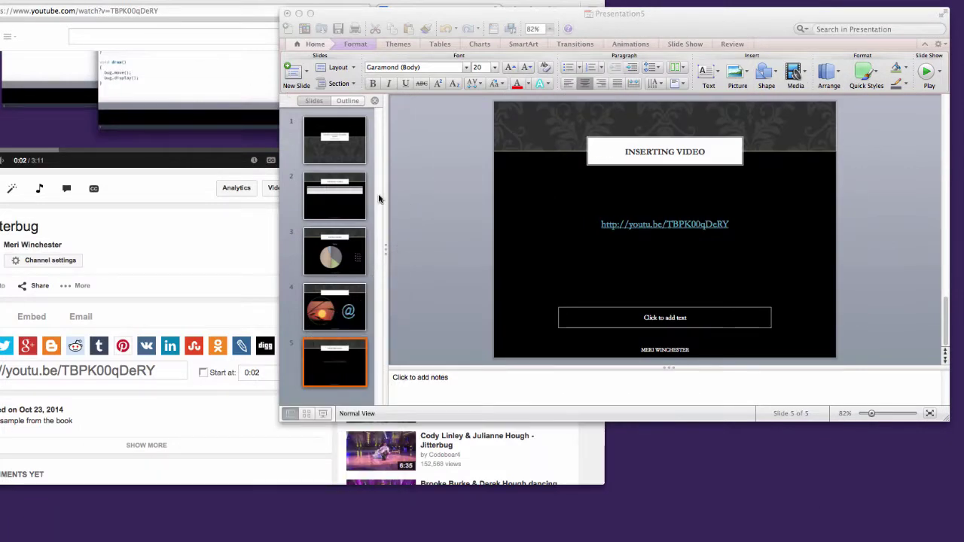
left_click(79, 4)
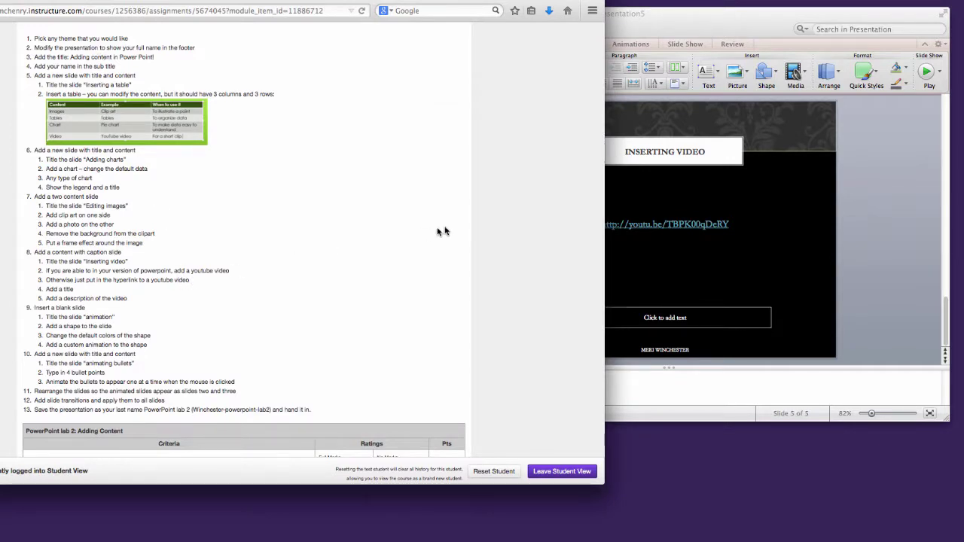
key("super+shift+Return")
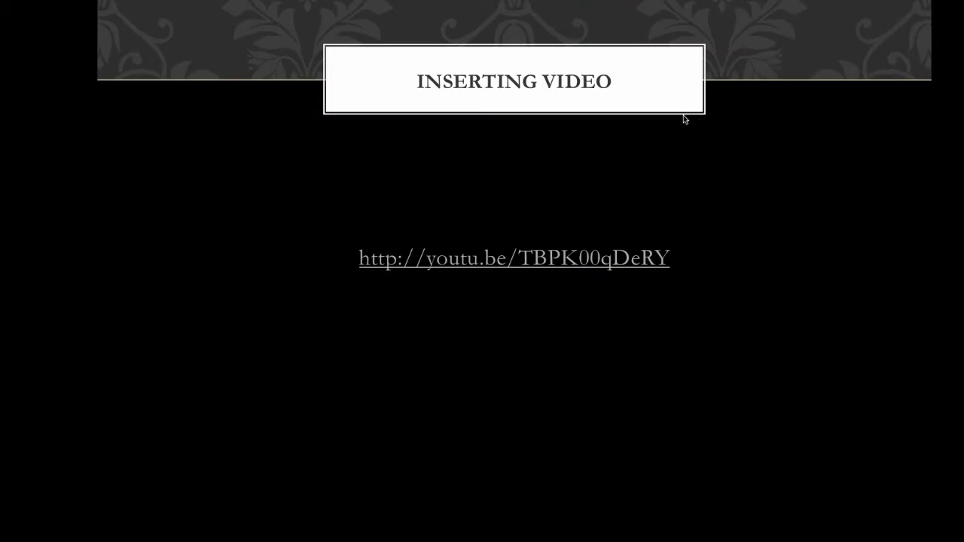
key("Escape")
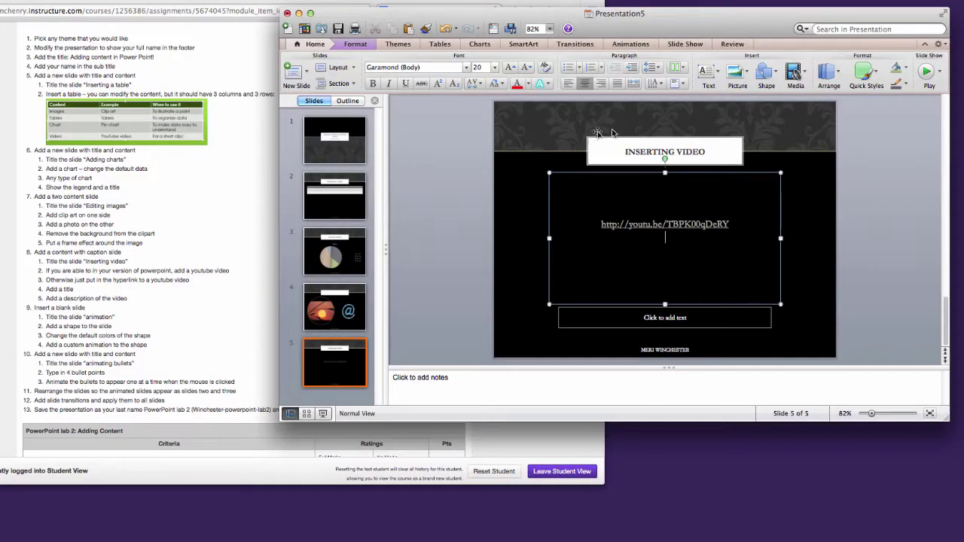
- Add a blank slide 6 and place a smiley face shape on it
left_click(305, 69)
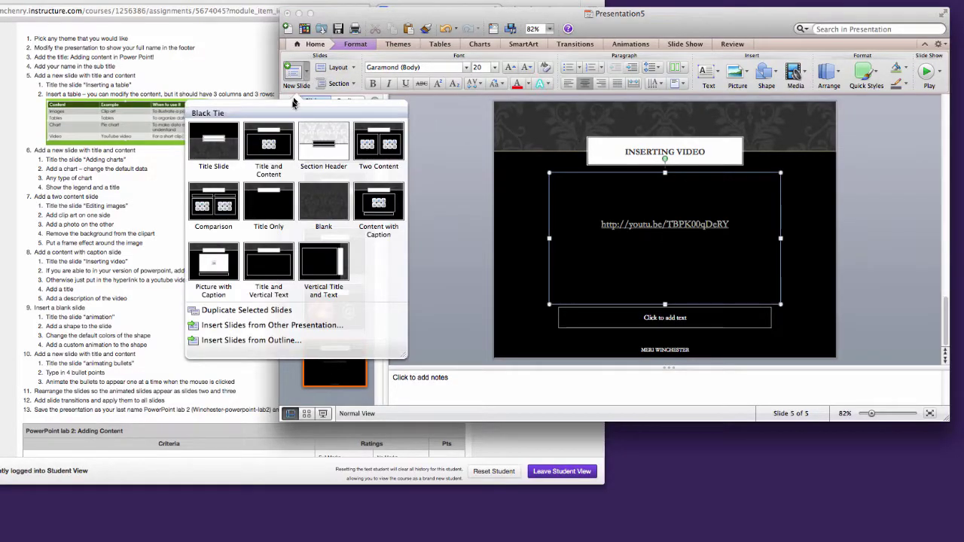
left_click(330, 206)
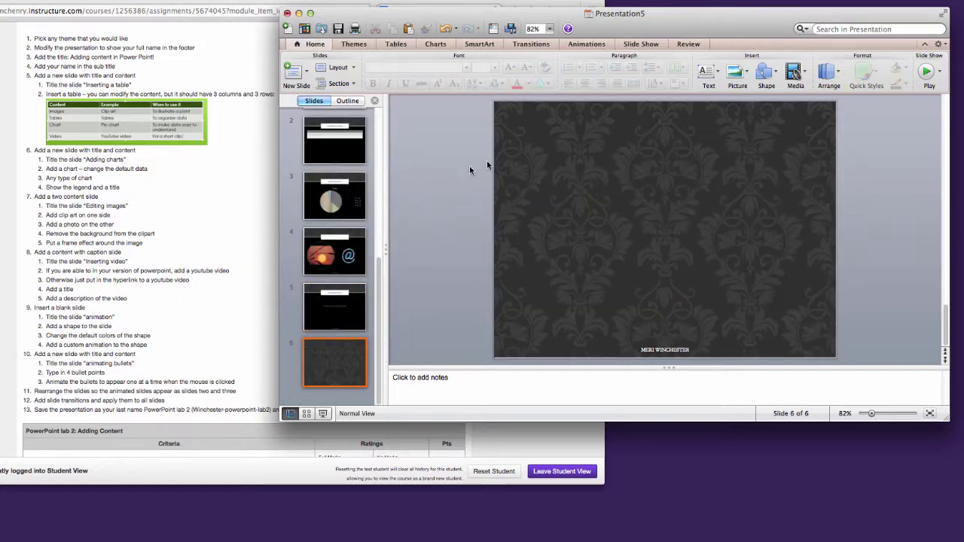
left_click(778, 77)
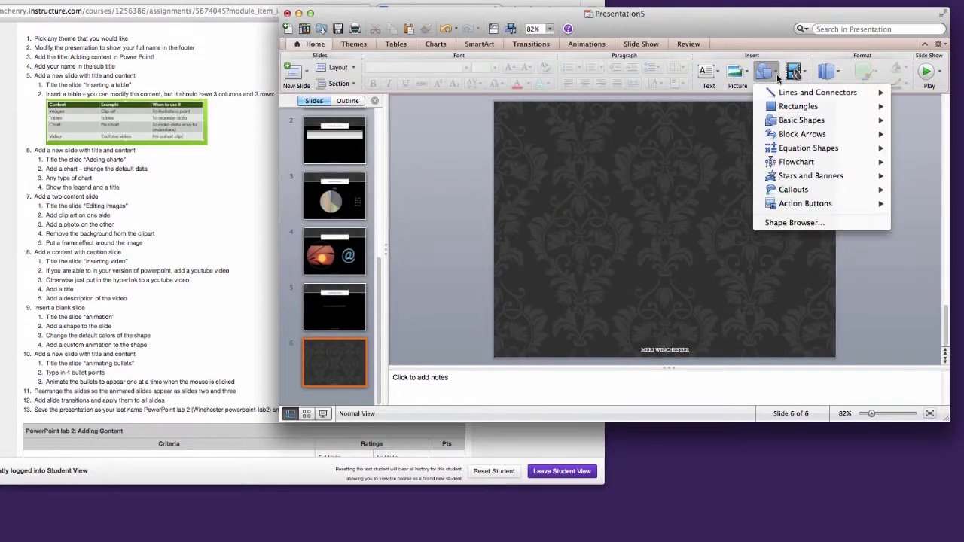
mouse_move(784, 122)
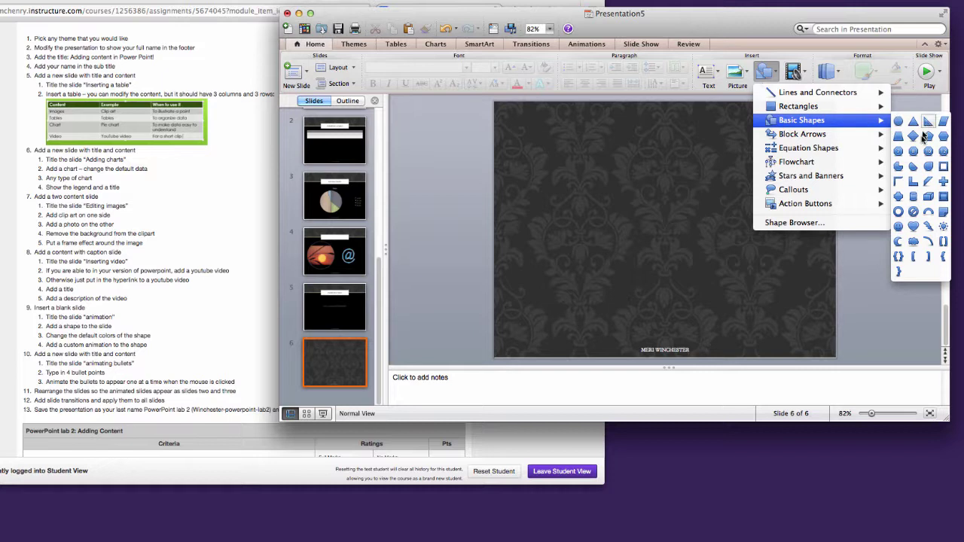
left_click(898, 226)
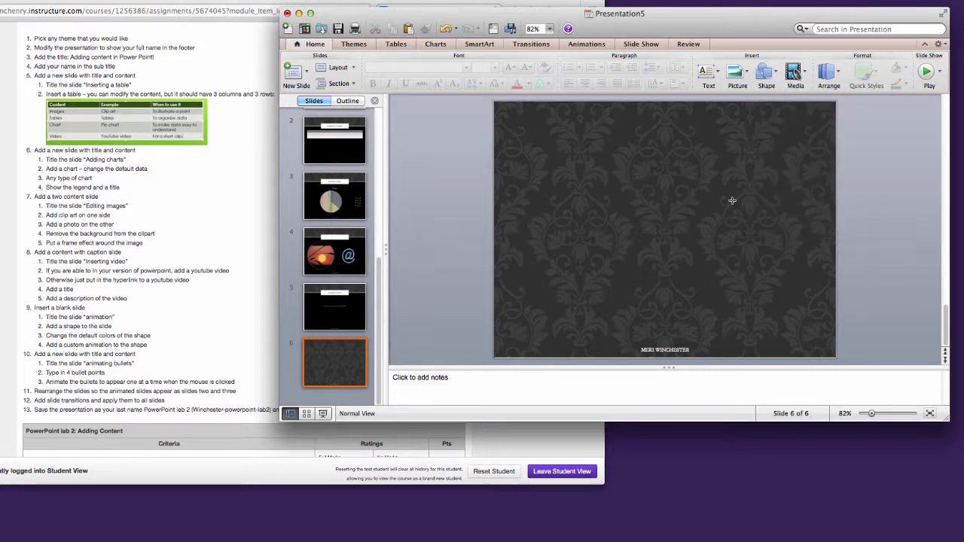
left_click(541, 145)
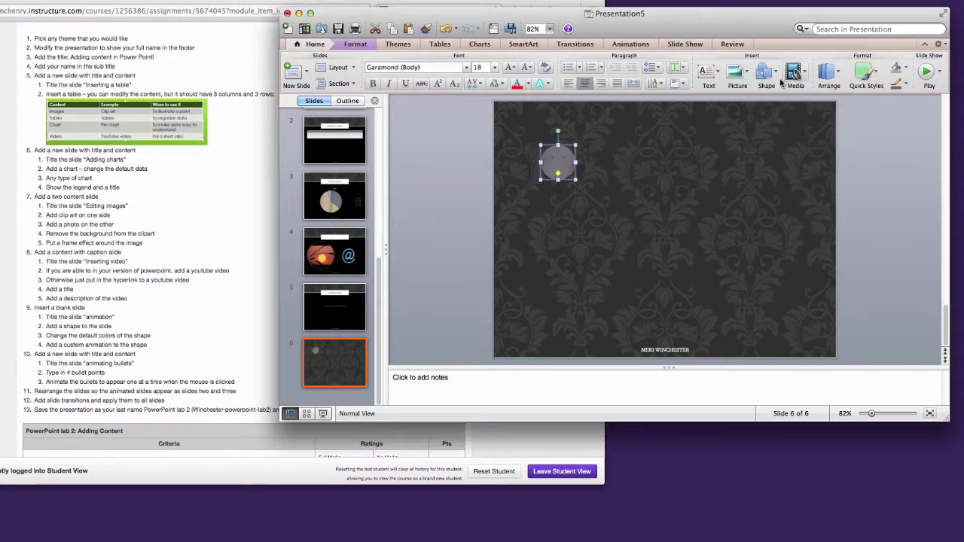
- Give the smiley a light-green shape style and nudge it toward the top-left
left_click(862, 76)
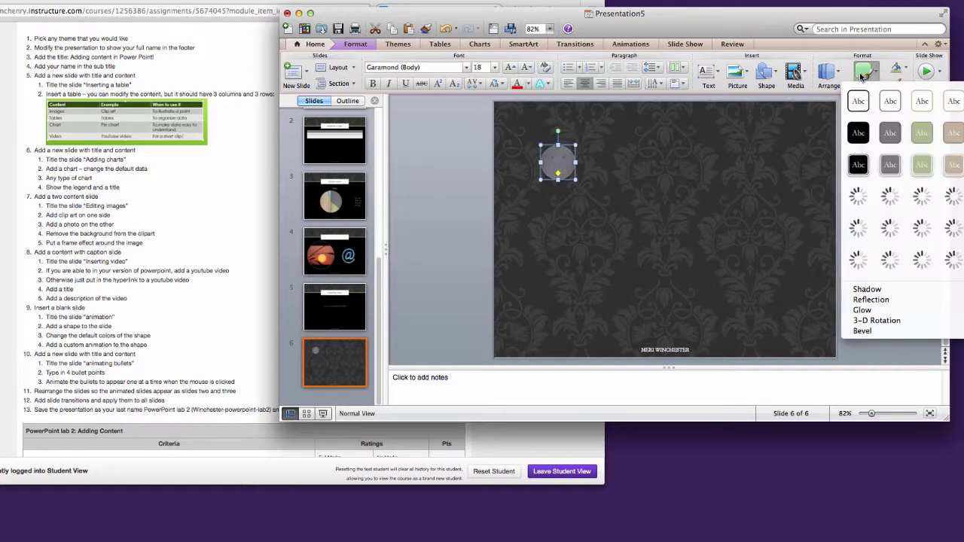
left_click(926, 204)
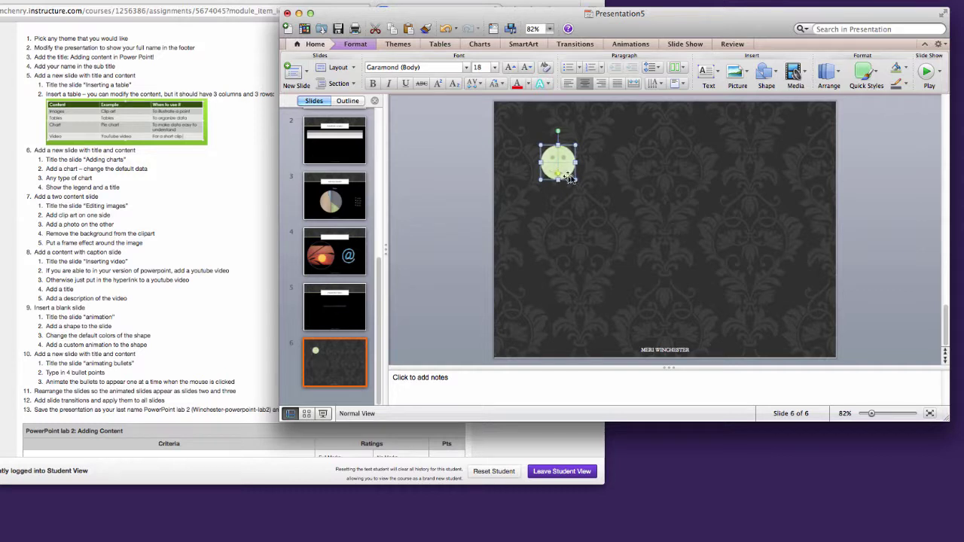
left_click(604, 176)
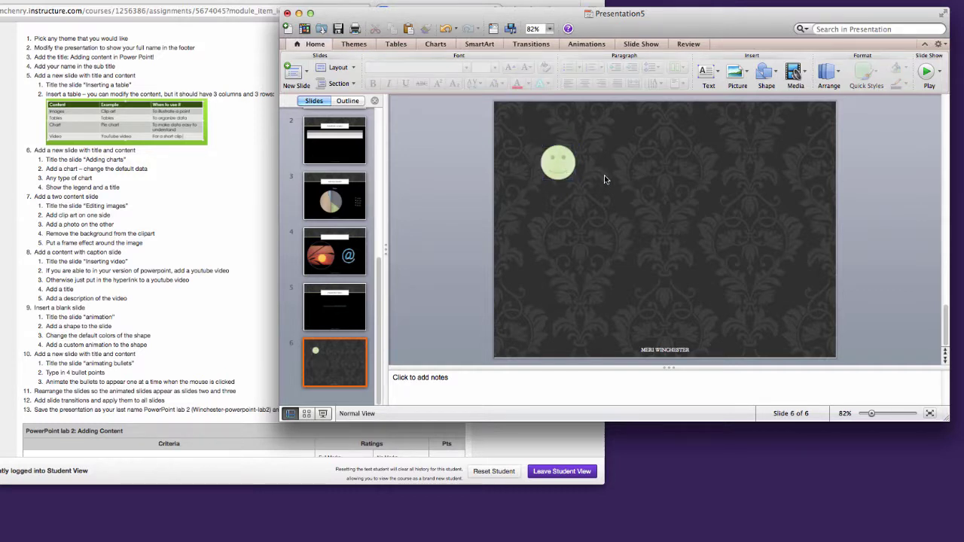
left_click_drag(558, 162, 551, 162)
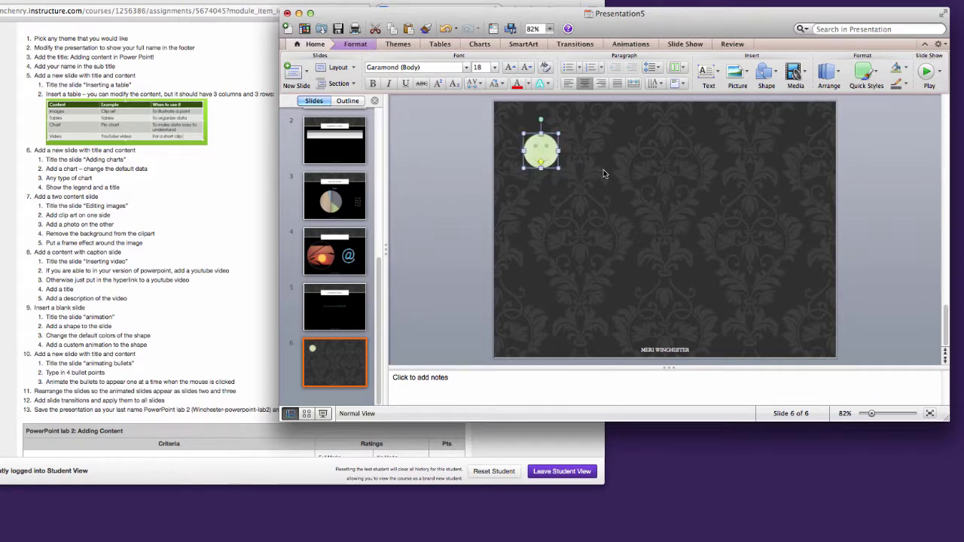
- Draw a scribble motion path looping the smiley to the right edge, lengthen its duration, and preview
left_click(631, 45)
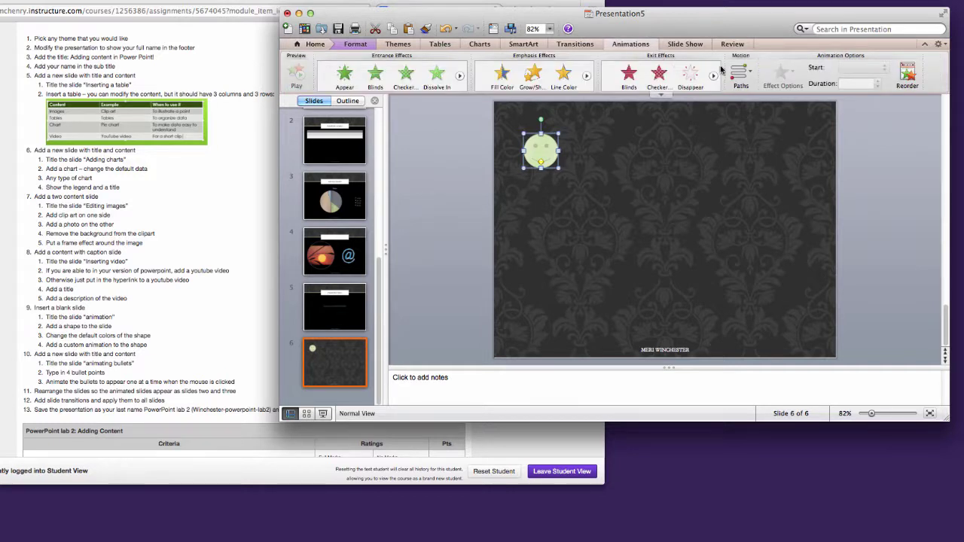
left_click(741, 74)
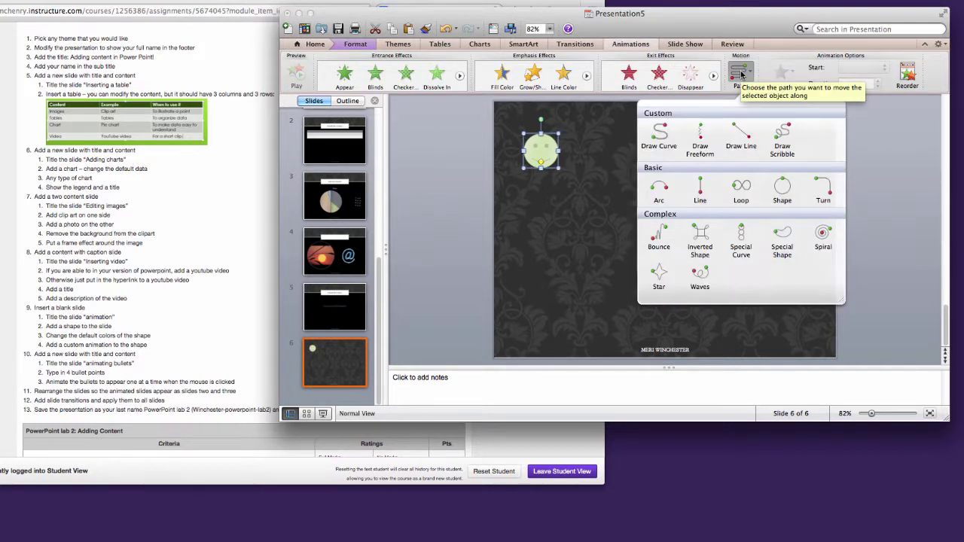
left_click(783, 136)
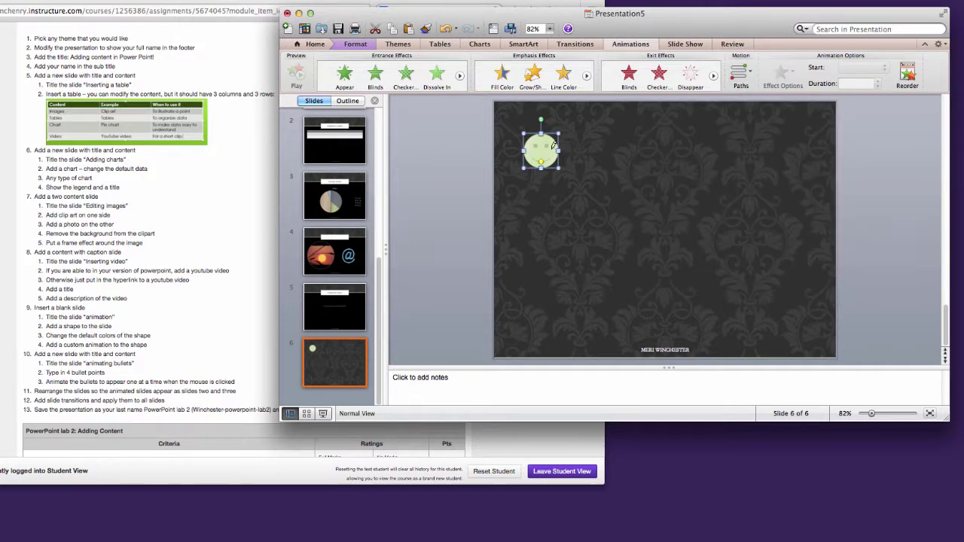
mouse_move(554, 144)
left_mouse_down()
mouse_move(682, 151)
mouse_move(443, 235)
mouse_move(663, 271)
mouse_move(864, 258)
mouse_move(874, 265)
left_mouse_up()
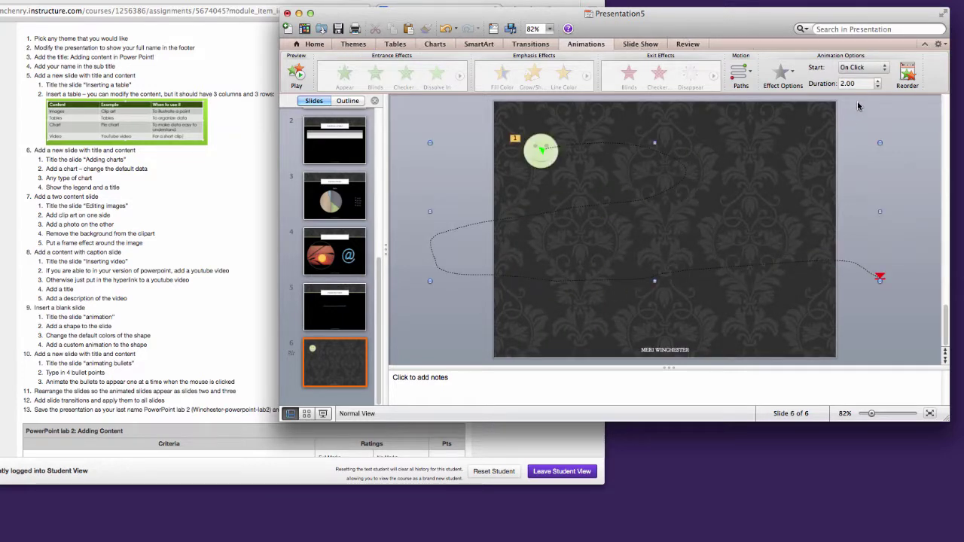
left_click(878, 83)
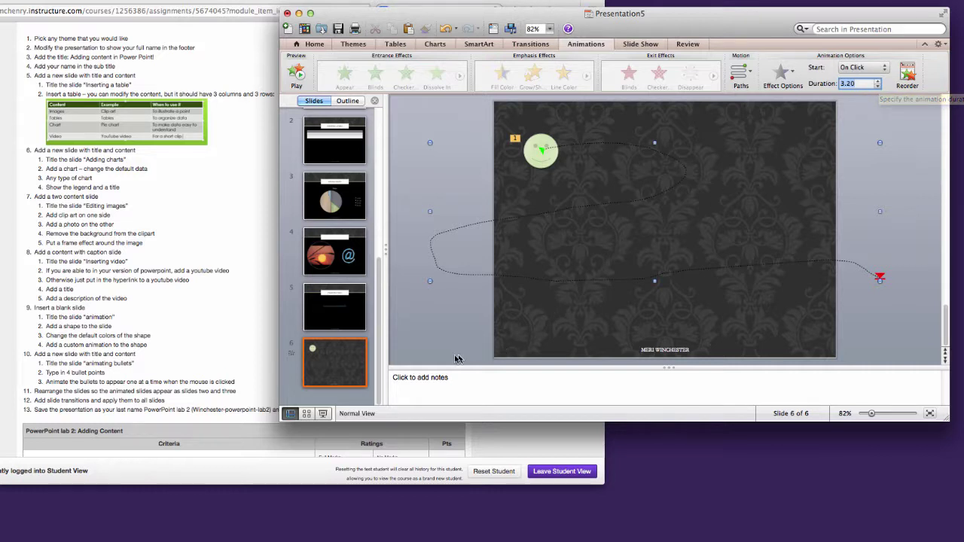
left_click(321, 415)
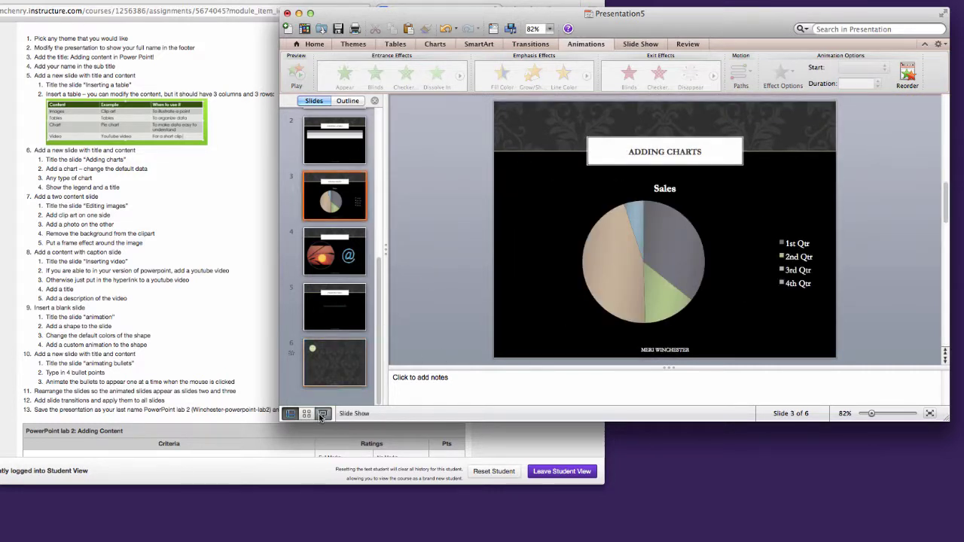
key("Escape")
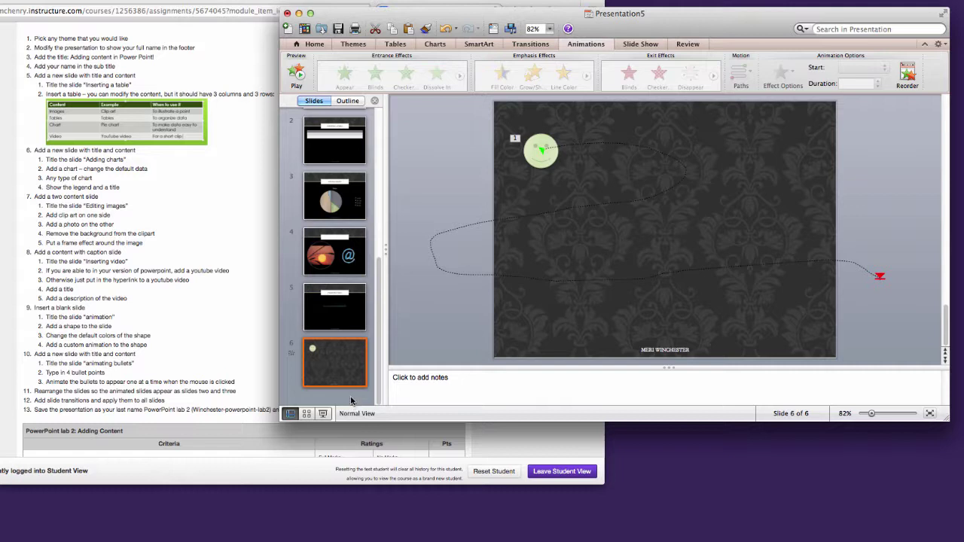
- Add a Title and Content slide 7 titled 'ANIMATING BULLETS'
left_click(324, 48)
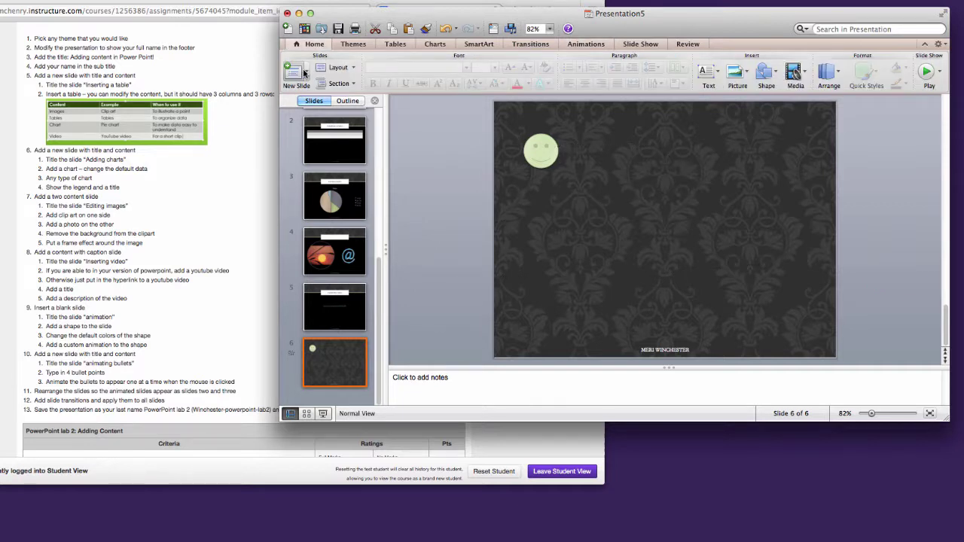
left_click(306, 73)
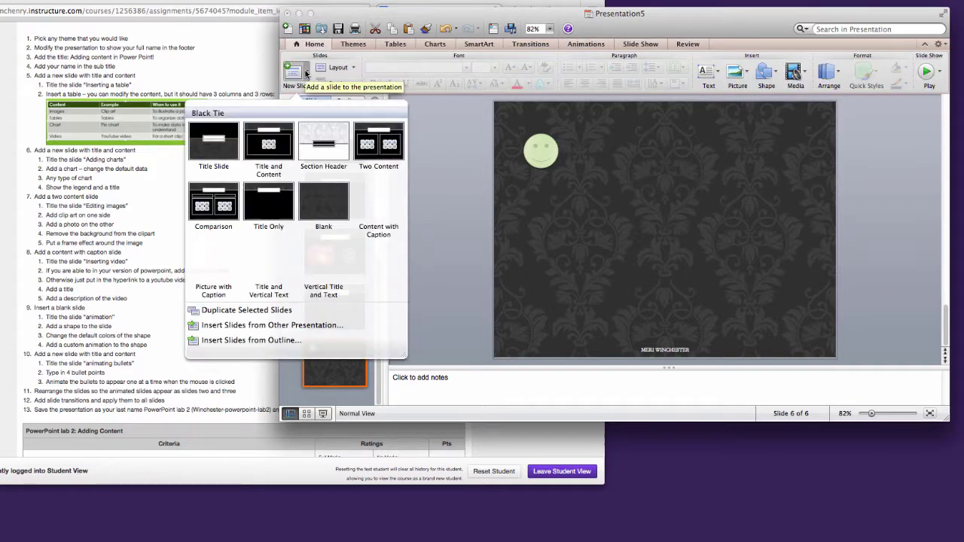
left_click(286, 158)
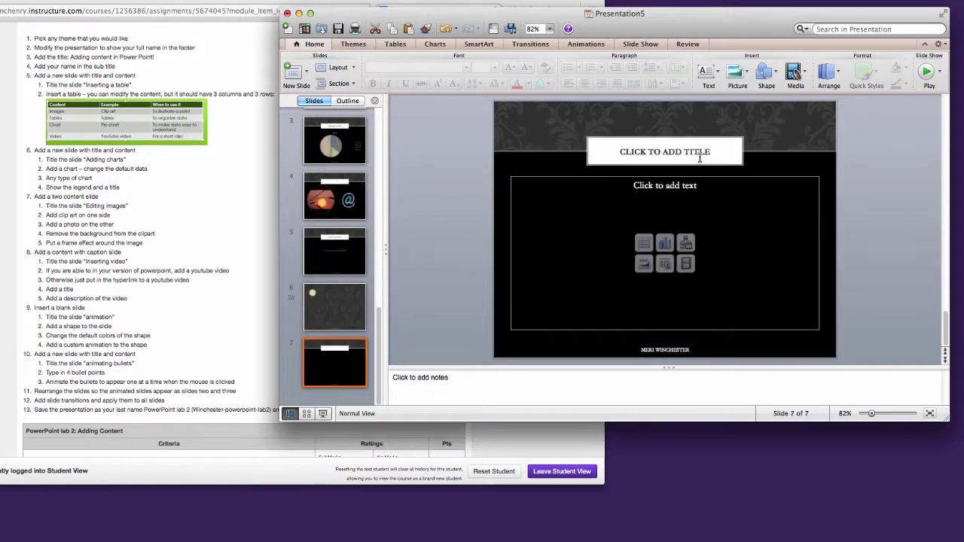
left_click(700, 159)
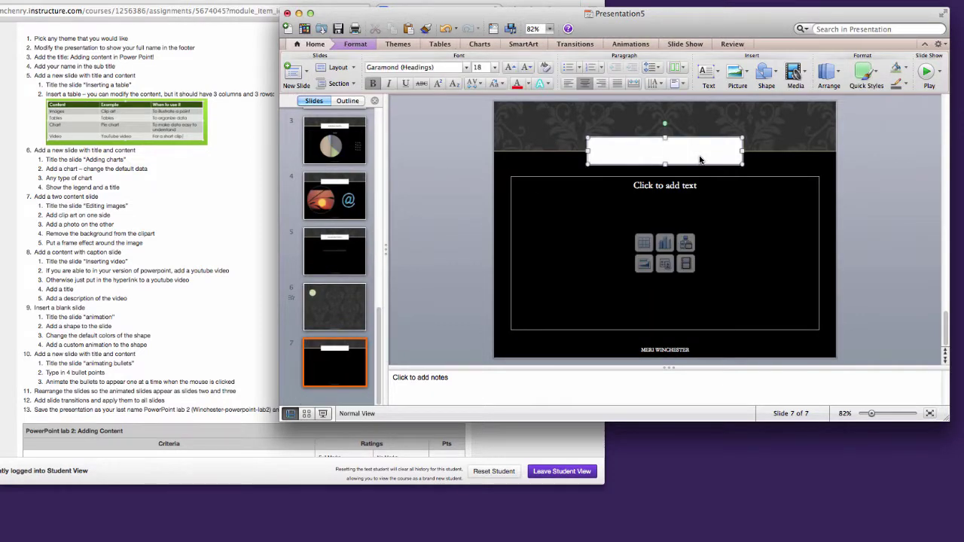
type("ANIMATING BULLETS")
- Enter four bulleted lines, Bullet 1 to Bullet 4, and set them to 48 pt
left_click(688, 194)
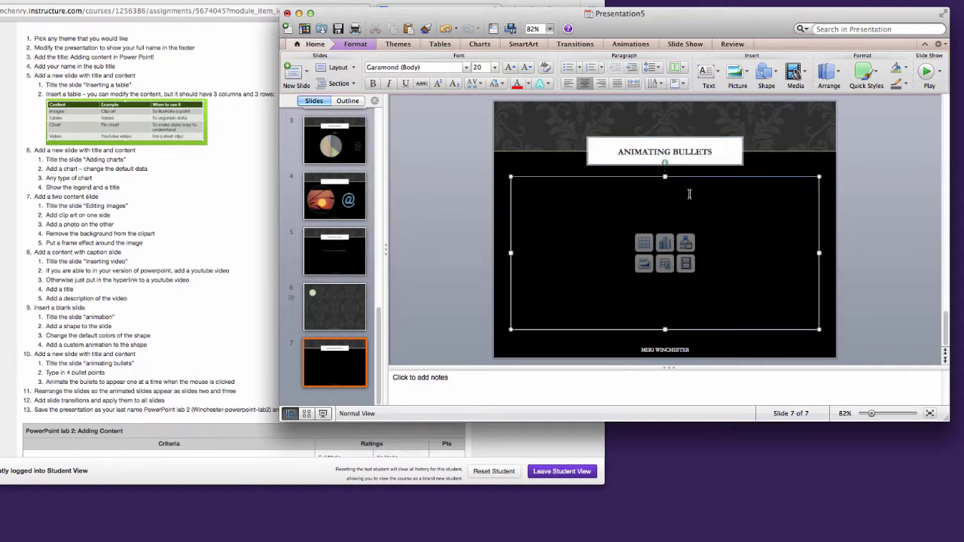
left_click(567, 67)
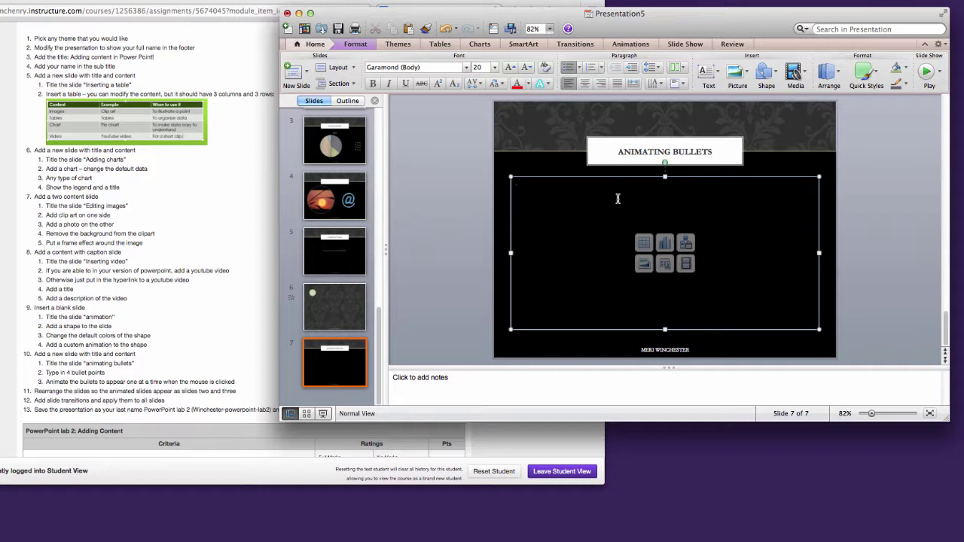
type("Bullet 4")
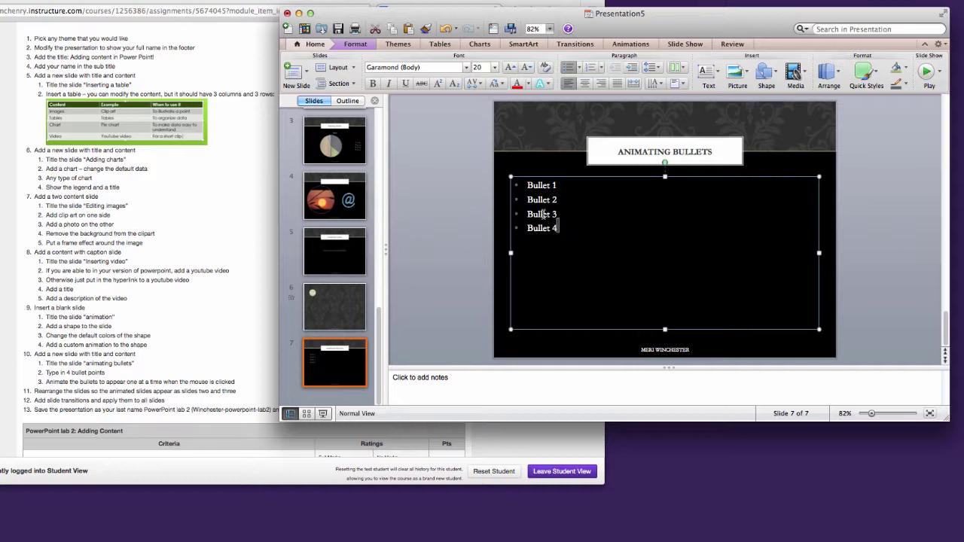
left_click_drag(558, 230, 512, 190)
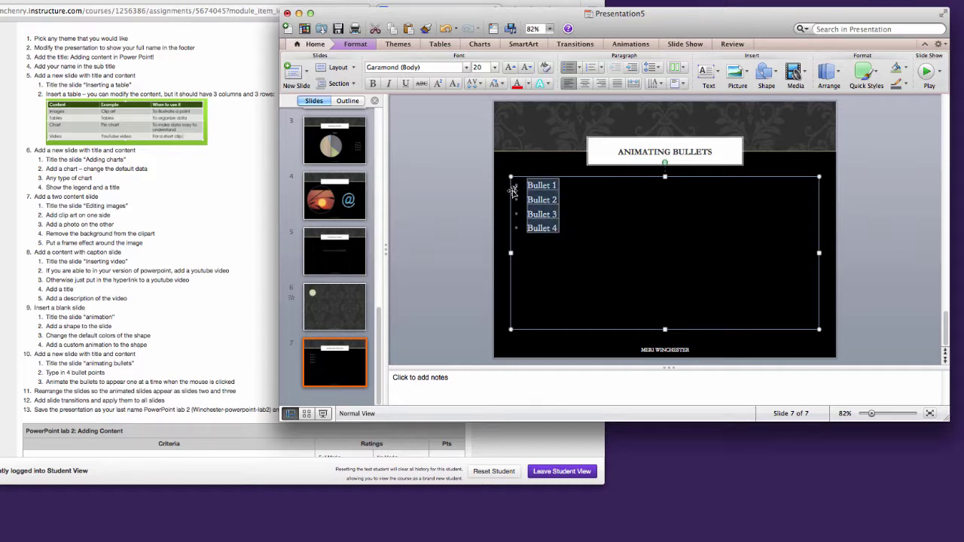
left_click(494, 67)
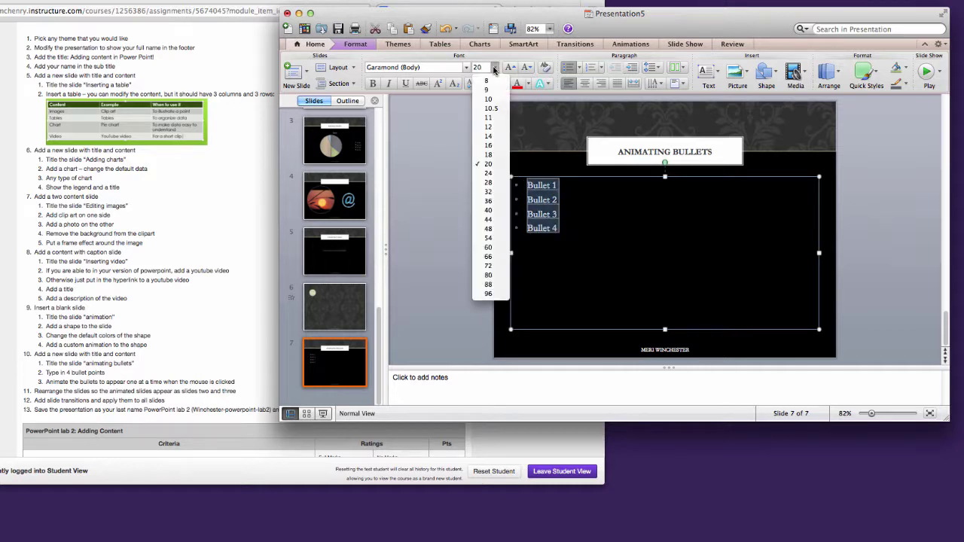
left_click(493, 229)
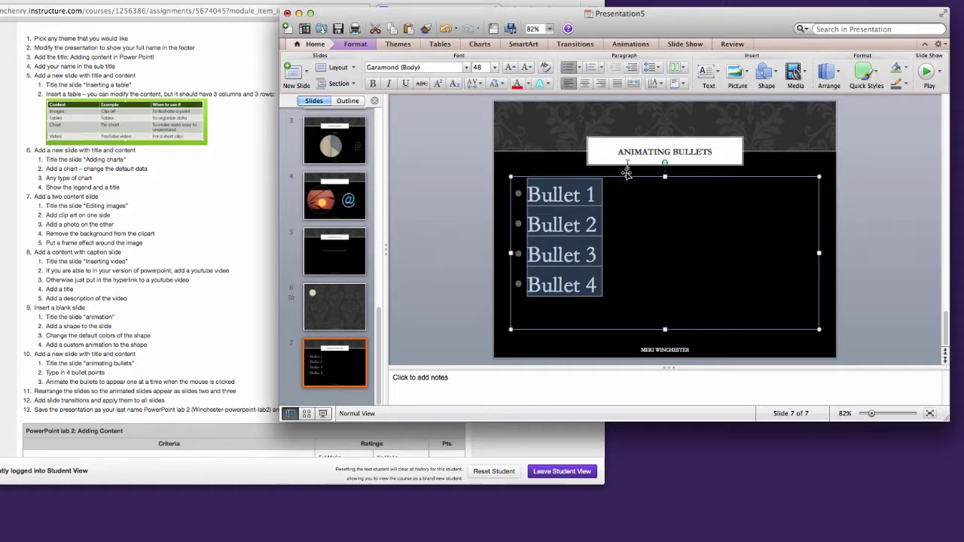
- Apply the Fly In entrance effect to the bullets
left_click(637, 47)
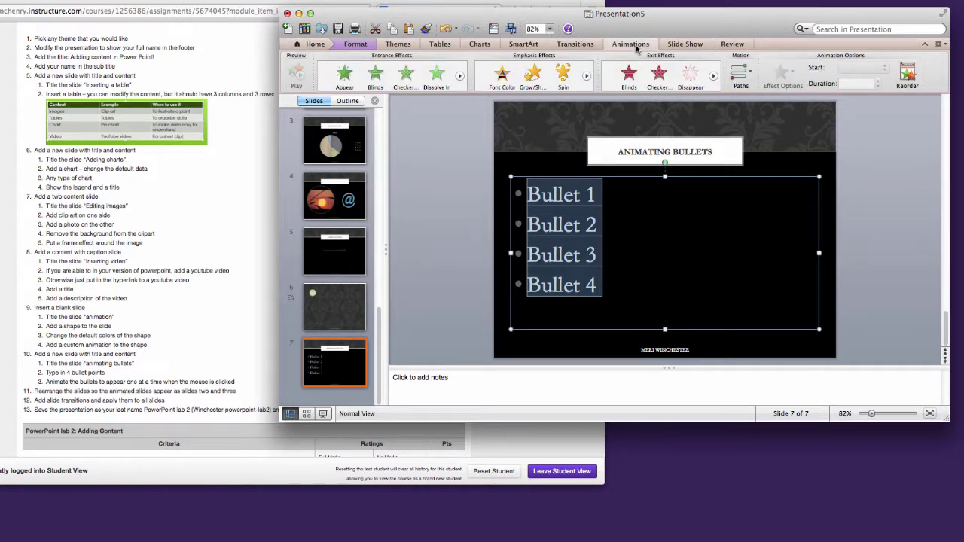
left_click(459, 76)
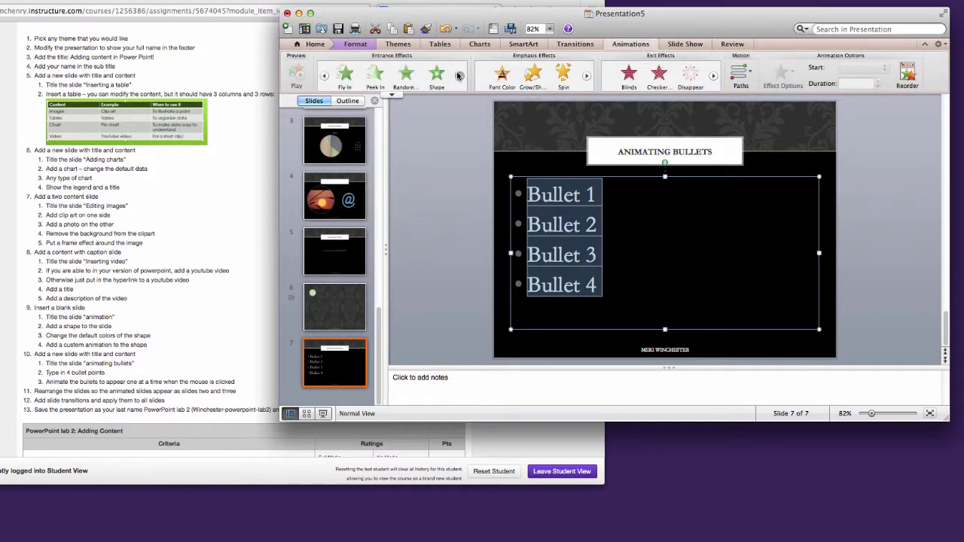
left_click(352, 78)
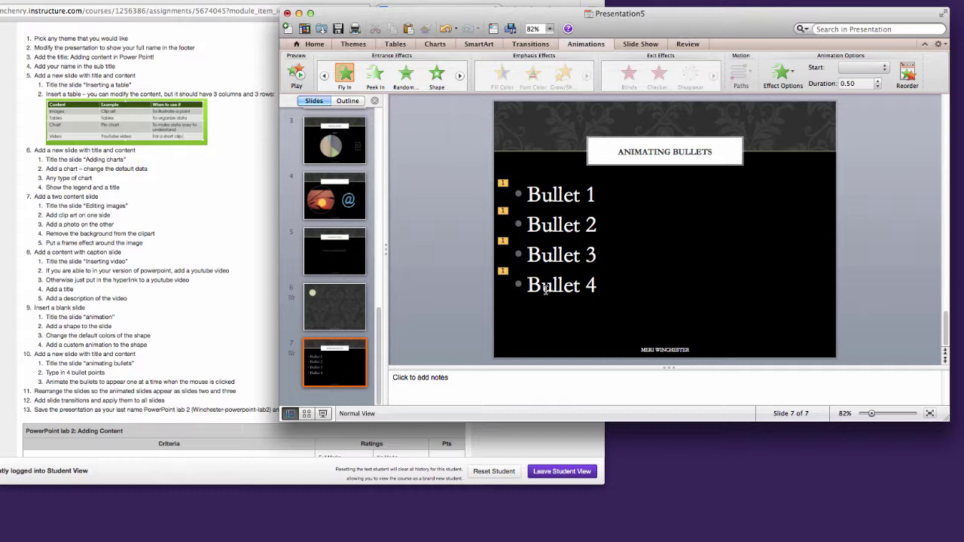
- Set Bullets 2, 3 and 4 to start On Click
left_click(504, 210)
left_click(862, 69)
left_click(854, 59)
left_click(503, 241)
left_click(862, 68)
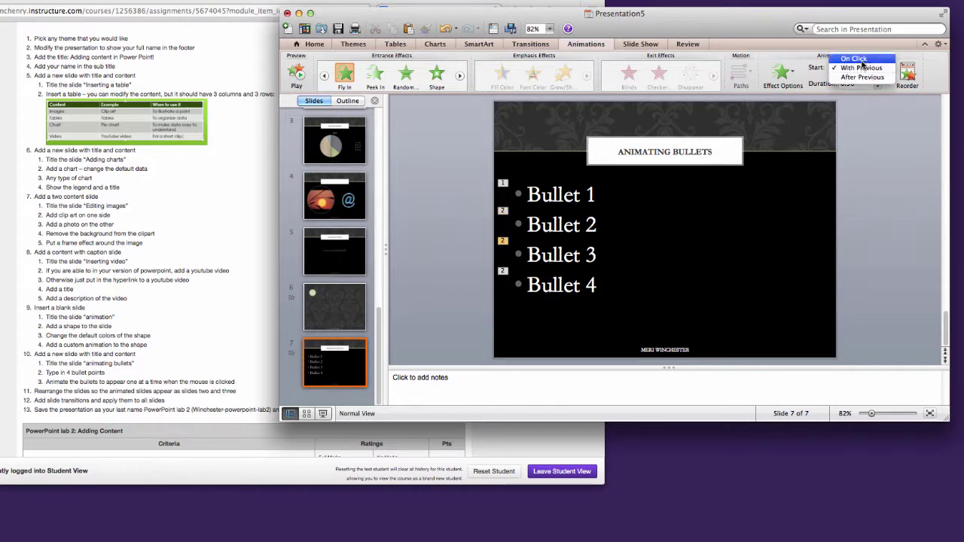
left_click(854, 59)
left_click(503, 272)
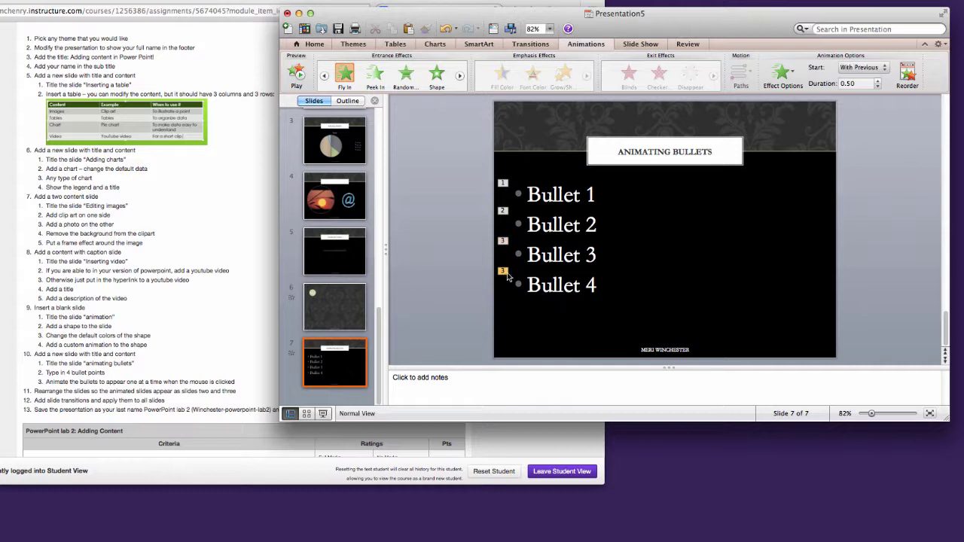
left_click(858, 67)
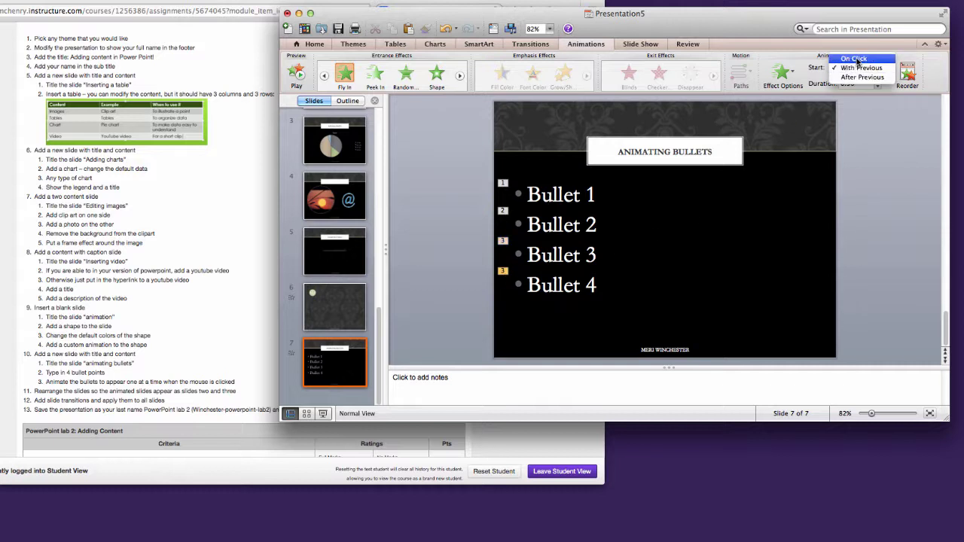
left_click(854, 59)
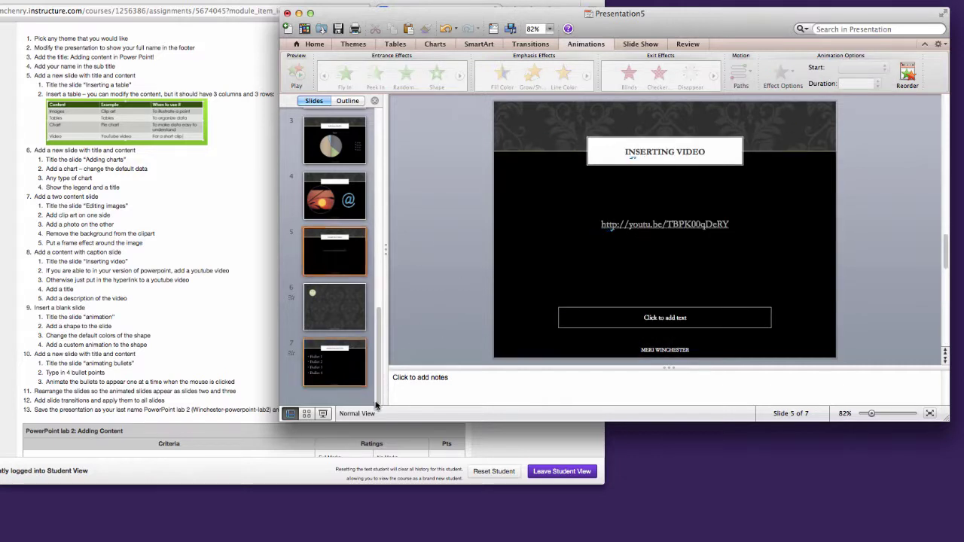
- Reorder slides so the smiley motion-path slide is 2nd and Animating Bullets is 3rd
left_click(340, 378)
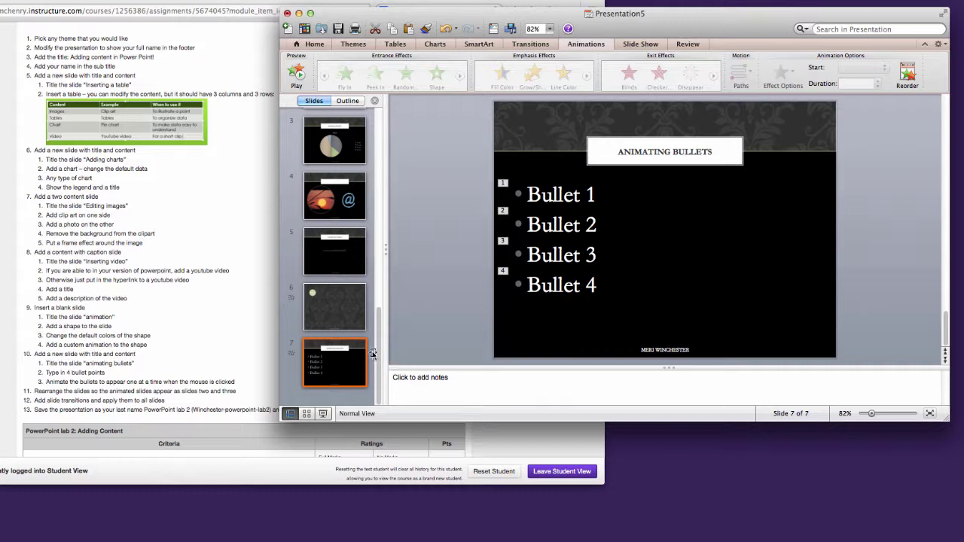
left_click_drag(348, 368, 345, 194)
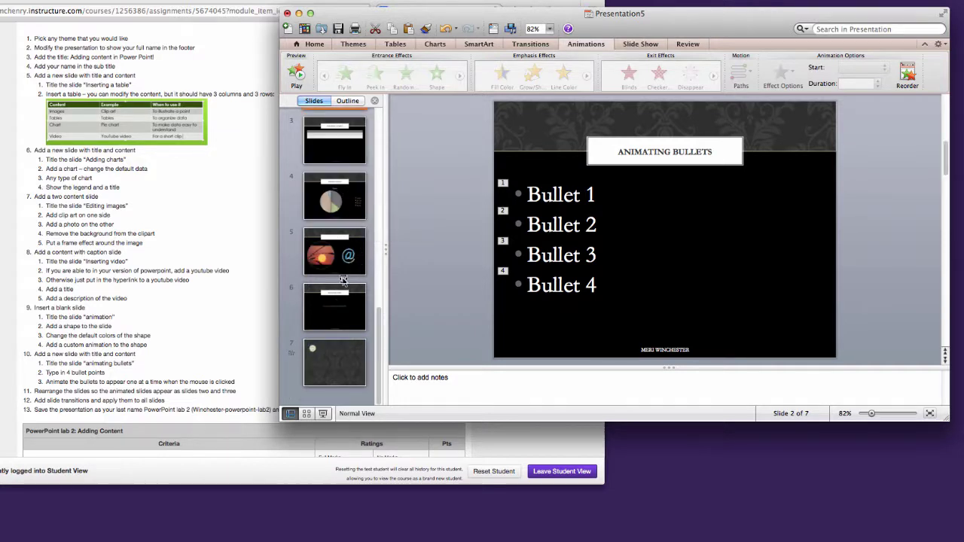
left_click(306, 413)
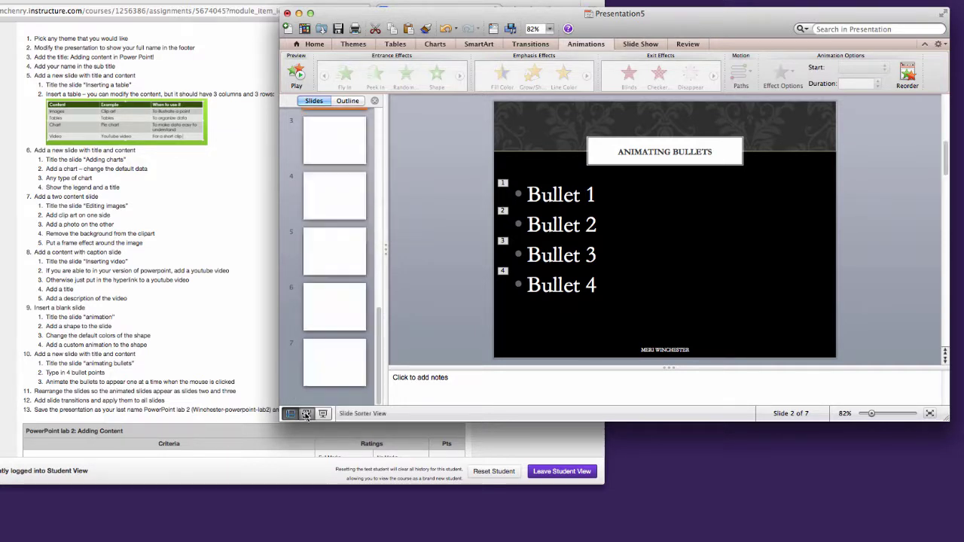
left_click_drag(807, 126, 381, 139)
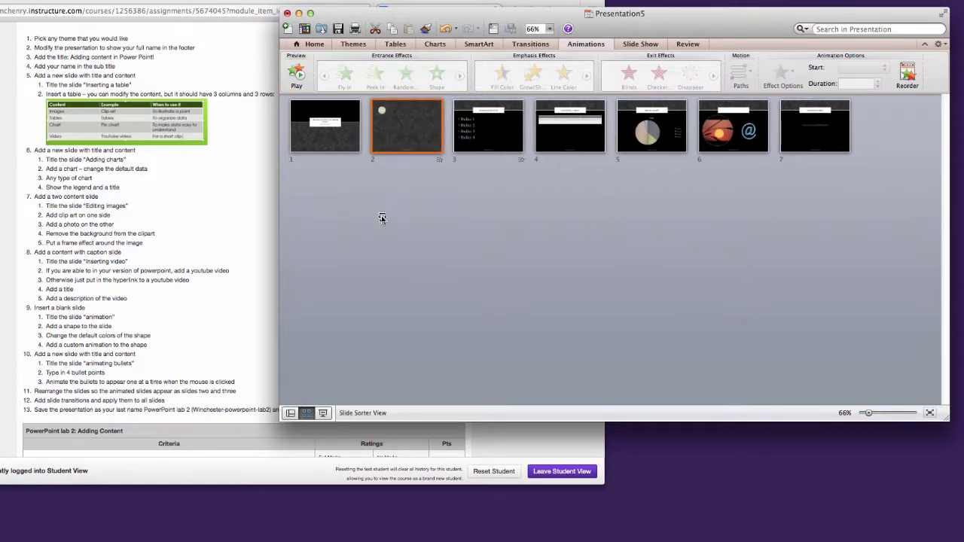
left_click(290, 415)
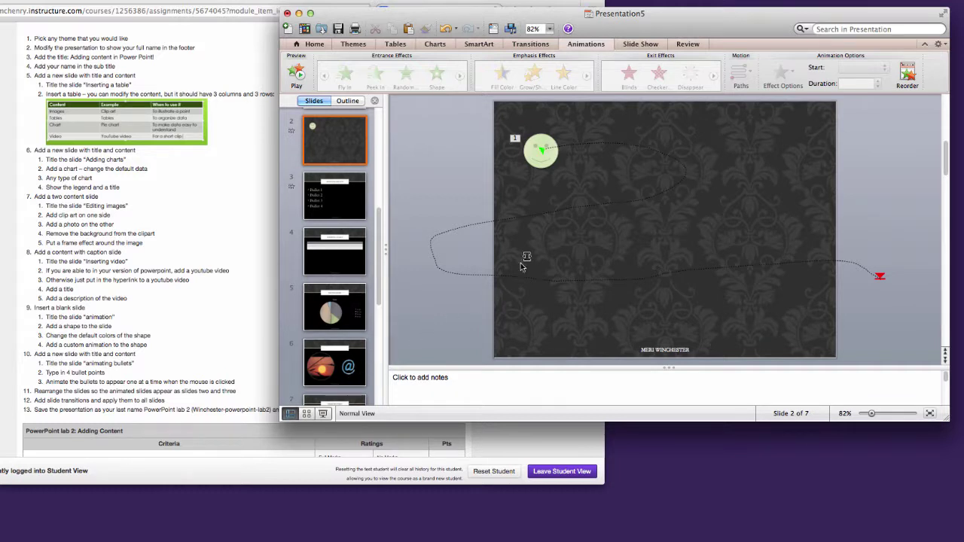
- Give all slides a Blinds transition lasting 1.60 seconds
left_click(551, 45)
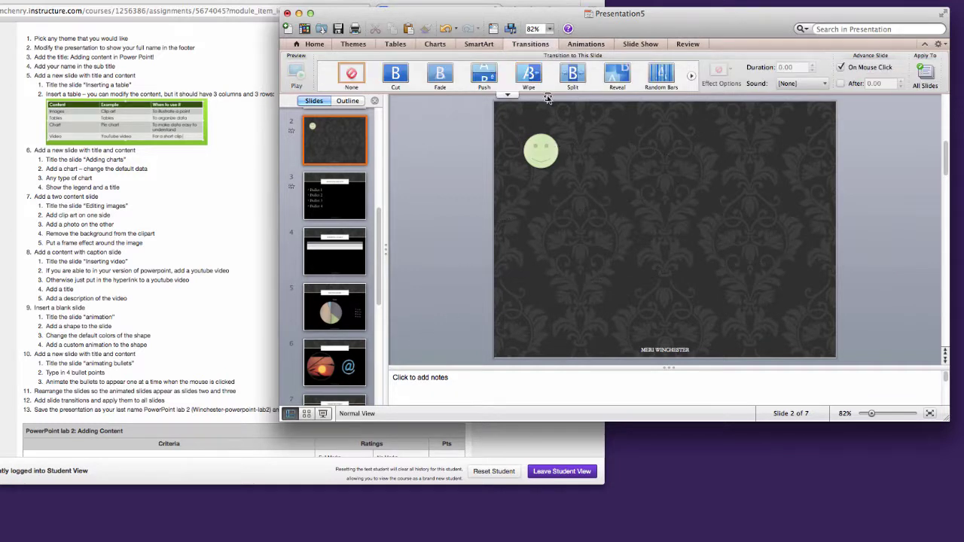
left_click(662, 73)
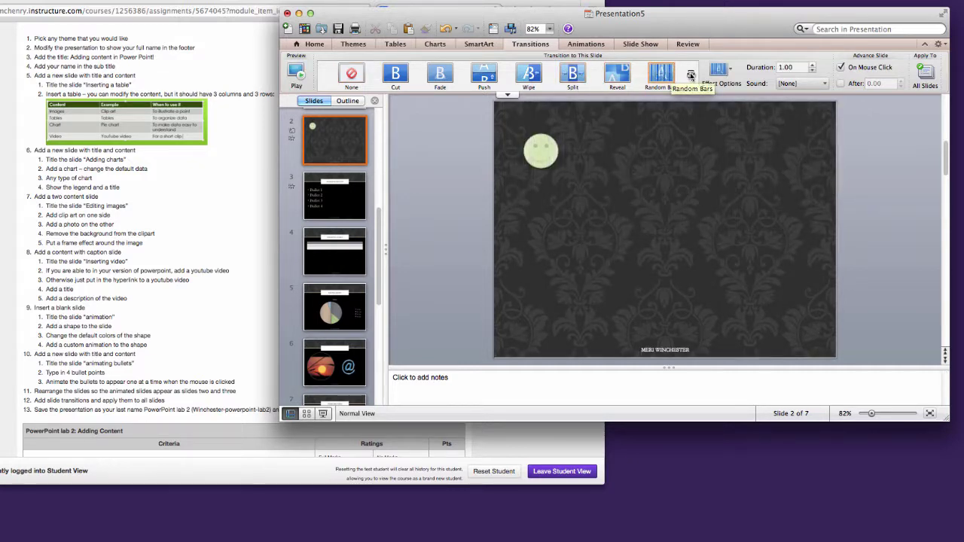
left_click(691, 75)
left_click(624, 76)
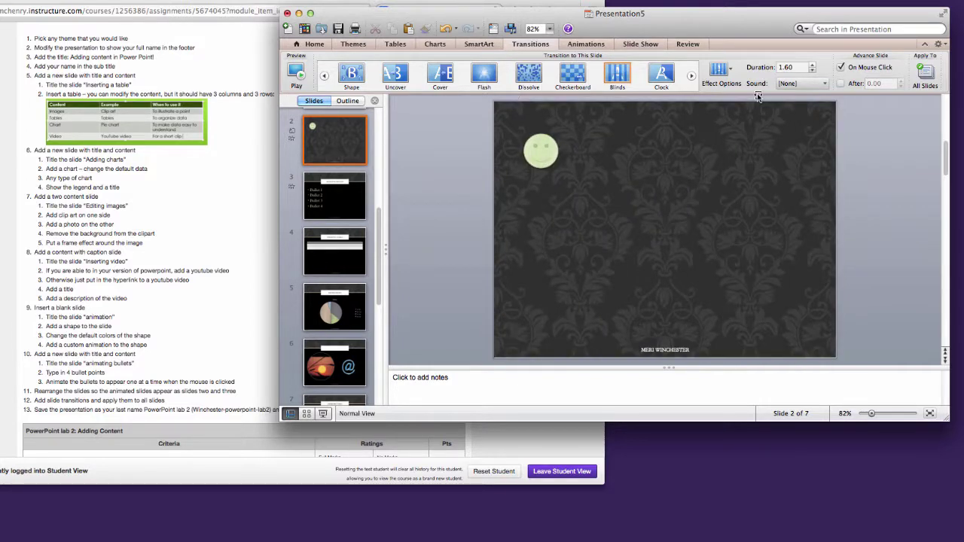
left_click(920, 73)
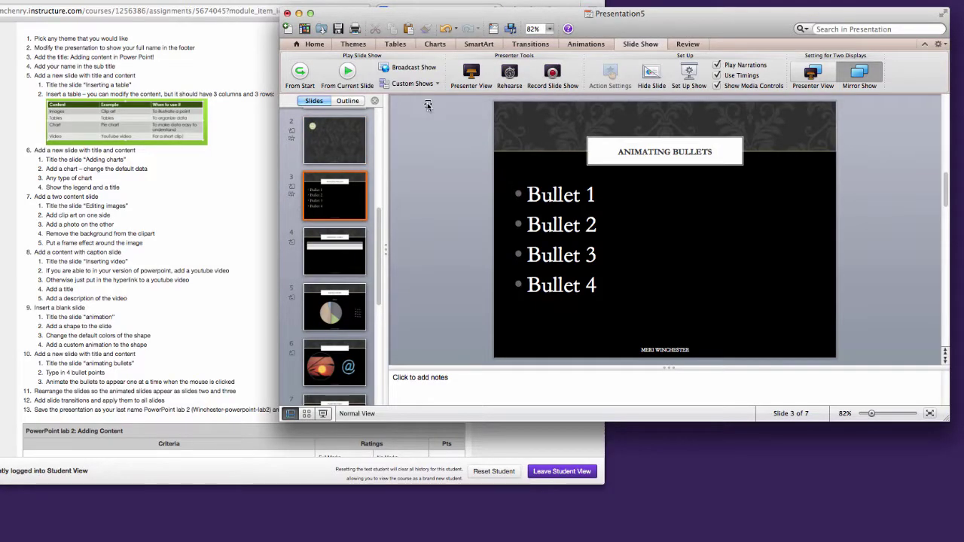
- Start saving the deck as 'winchester-pp-lab2' in Documents as a .pptx presentation
left_click(339, 29)
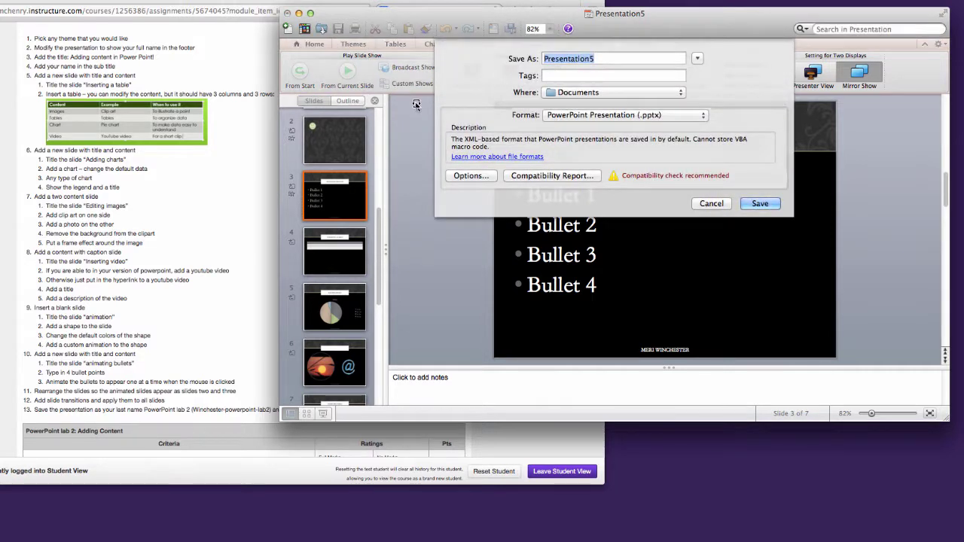
type("winches")
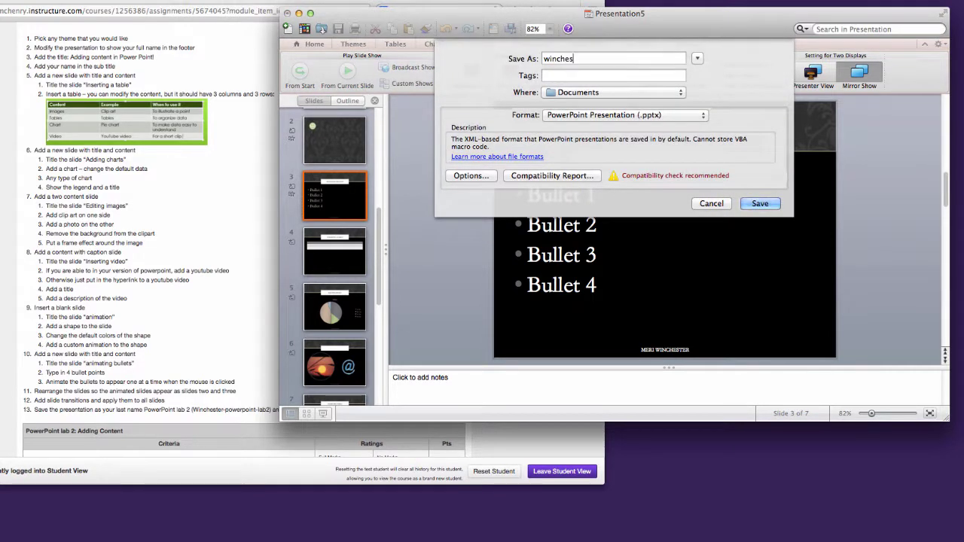
type("ter-pp-lab2")
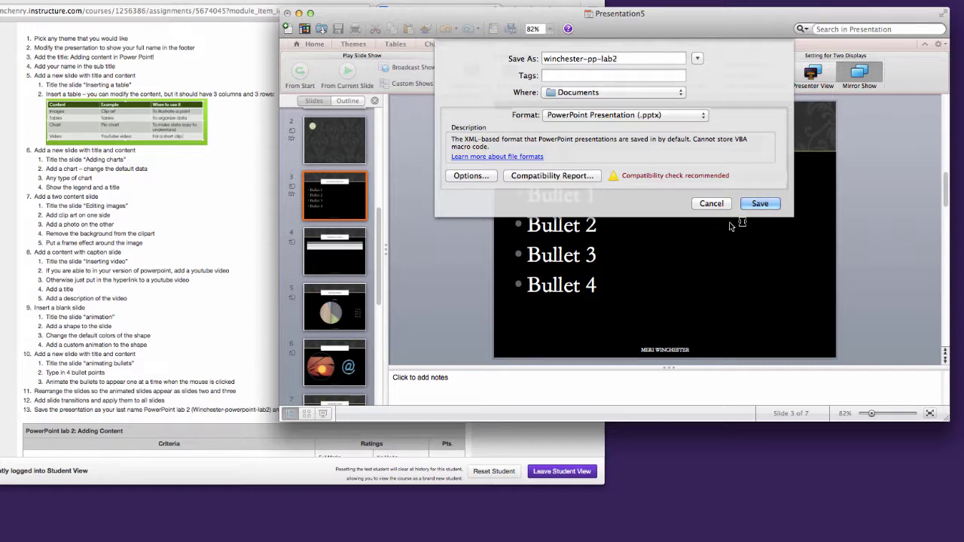